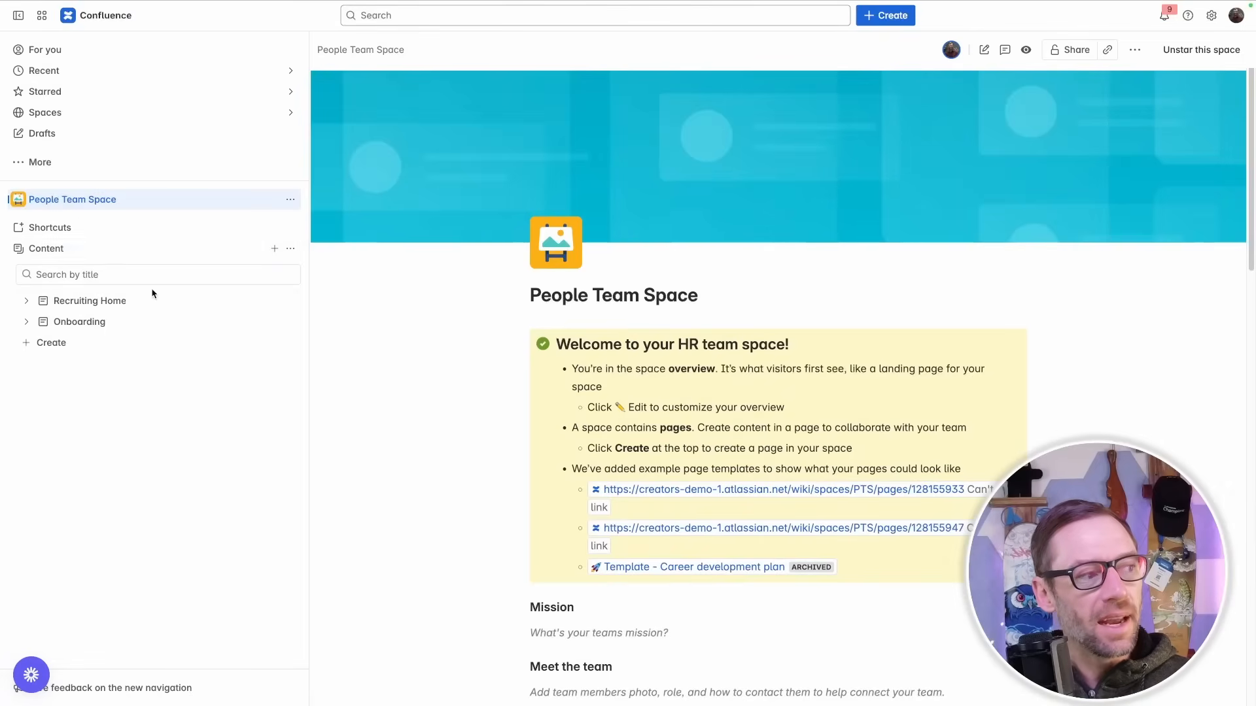
# Create a new blank whiteboard in the People Team Space content.
pyautogui.moveTo(90, 323)
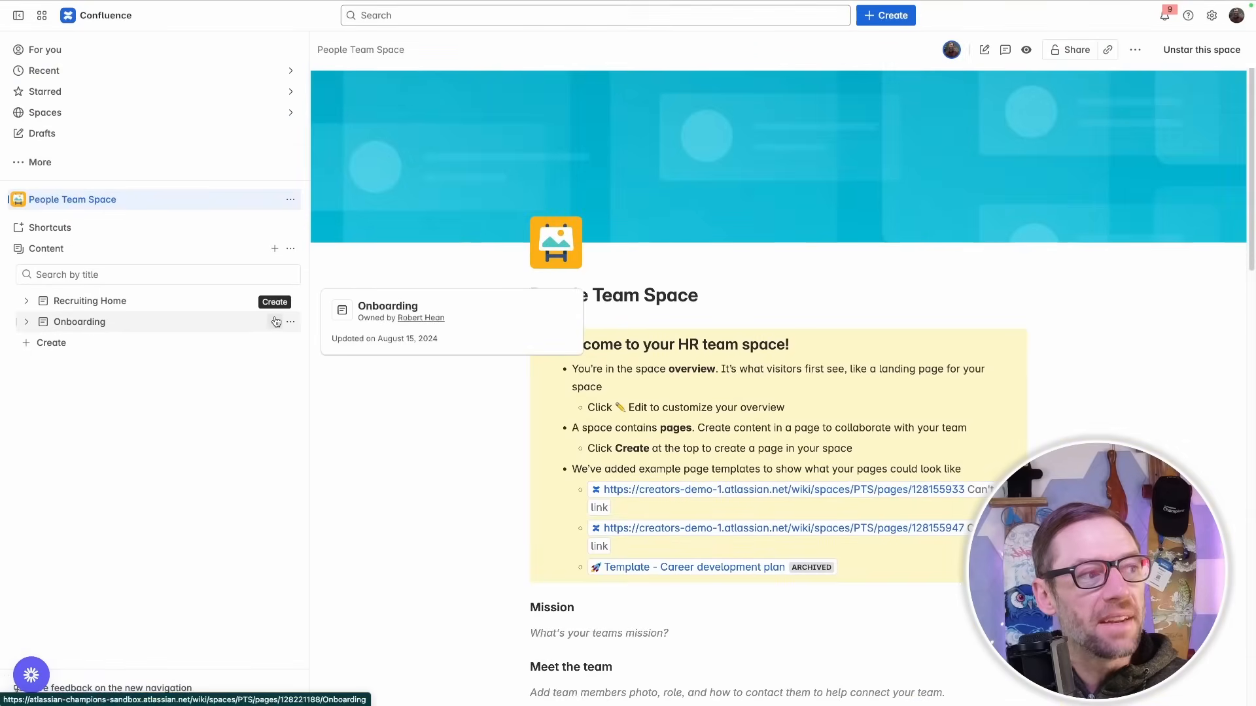
pyautogui.click(273, 252)
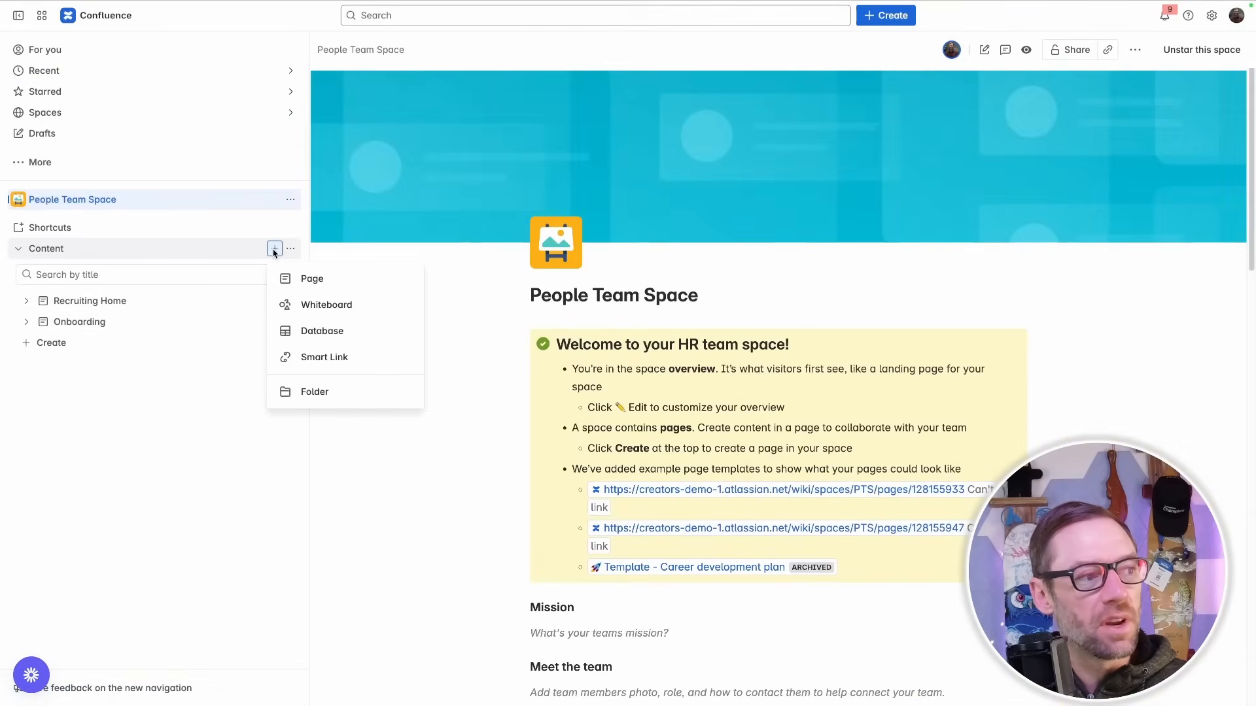
pyautogui.click(321, 312)
pyautogui.click(1106, 130)
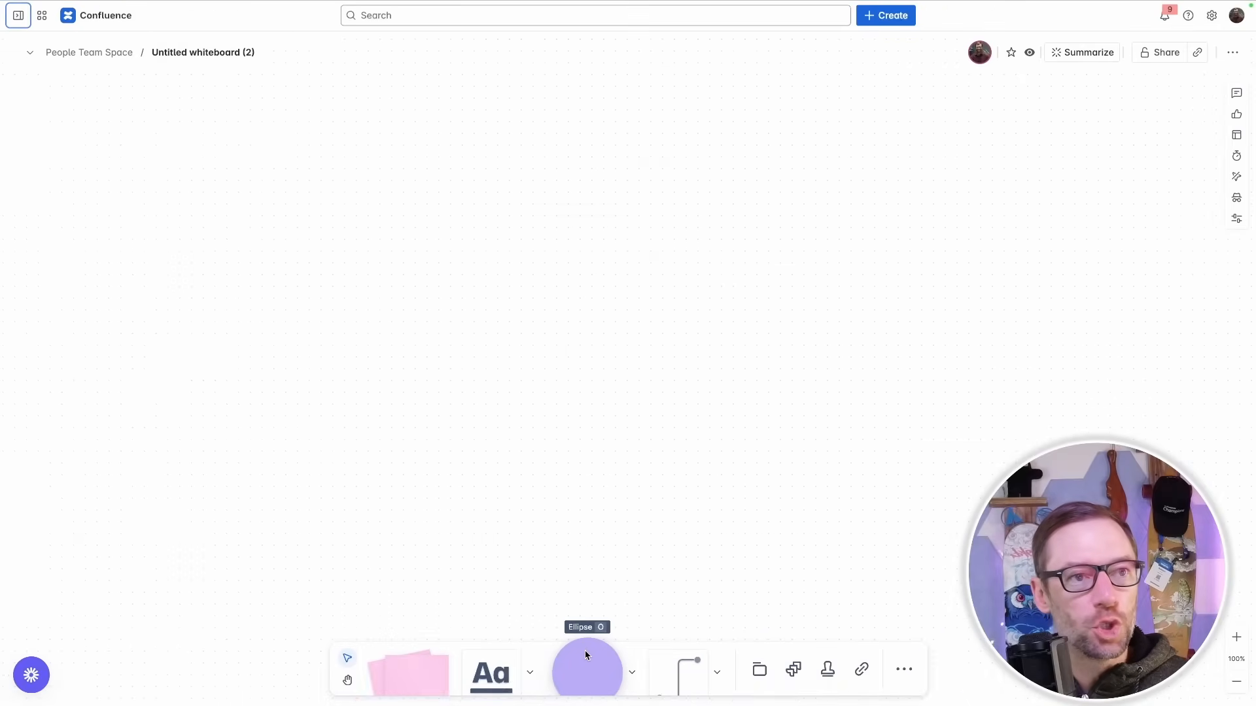
# Place a purple ellipse near the top centre of the whiteboard and label it Home Page.
pyautogui.moveTo(585, 655); pyautogui.dragTo(618, 173)
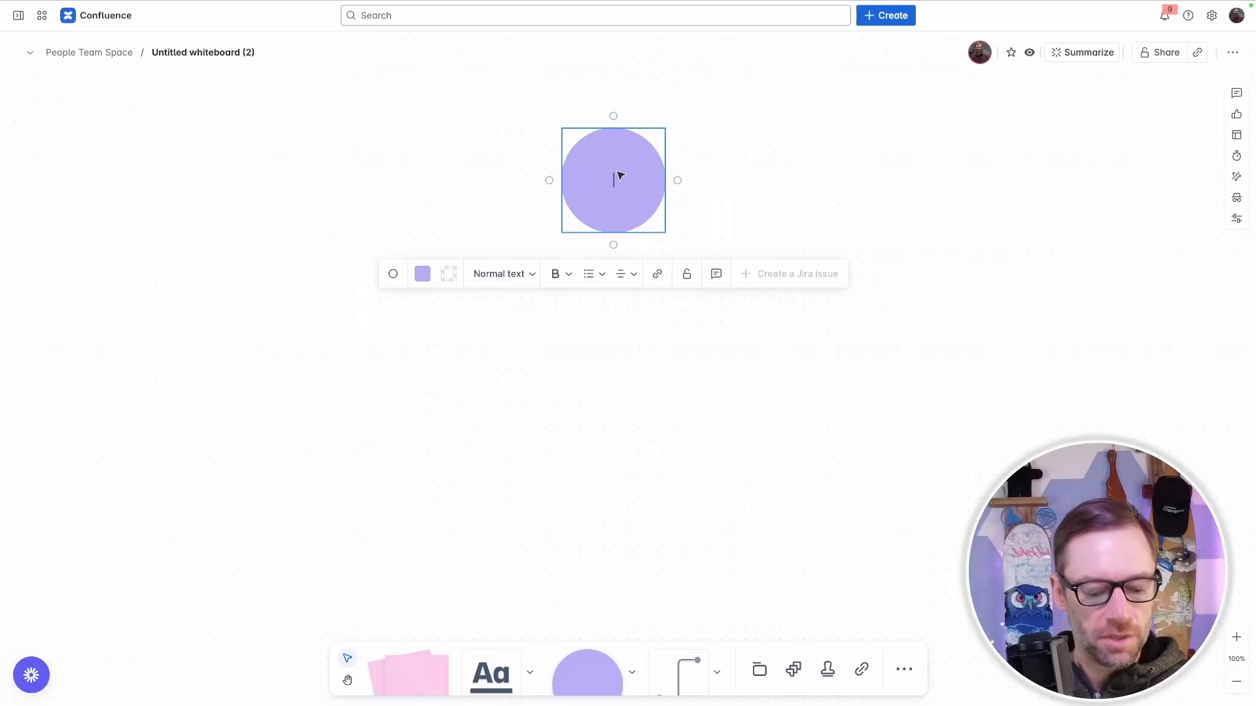
pyautogui.write('Home Page')
pyautogui.click(699, 170)
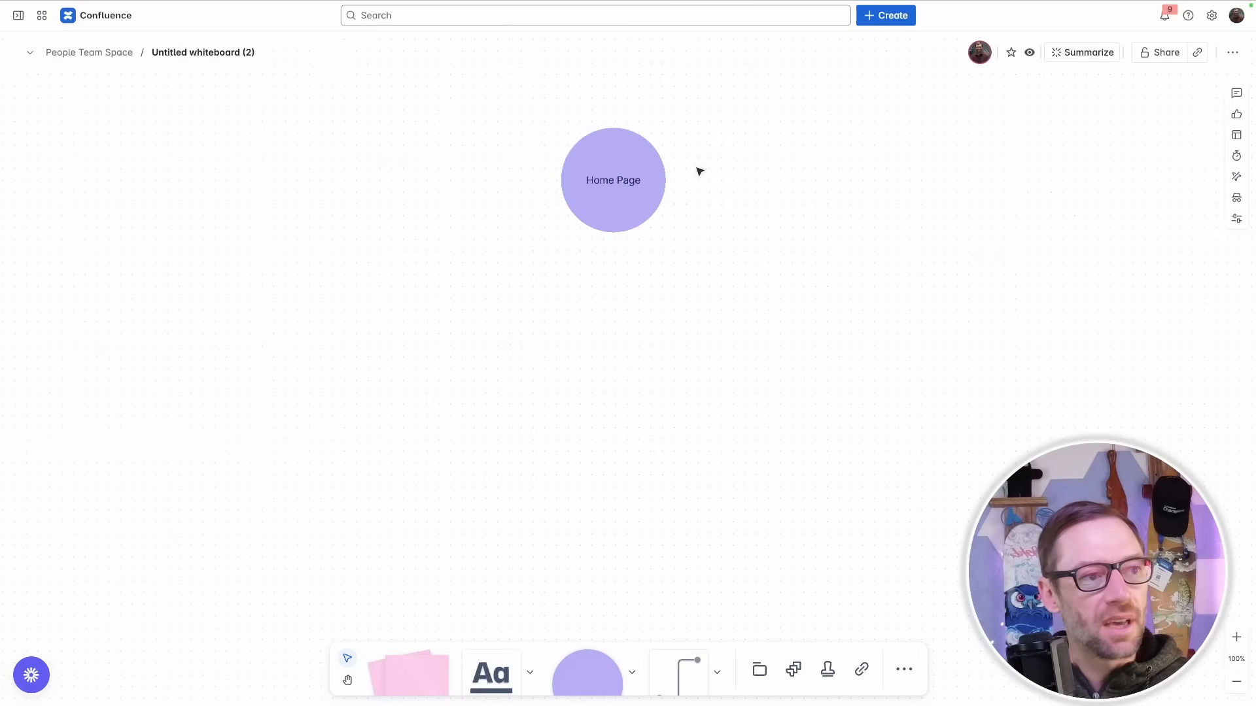
# Show the sidebar, view the People Team Space overview and return to the untitled whiteboard.
pyautogui.click(18, 15)
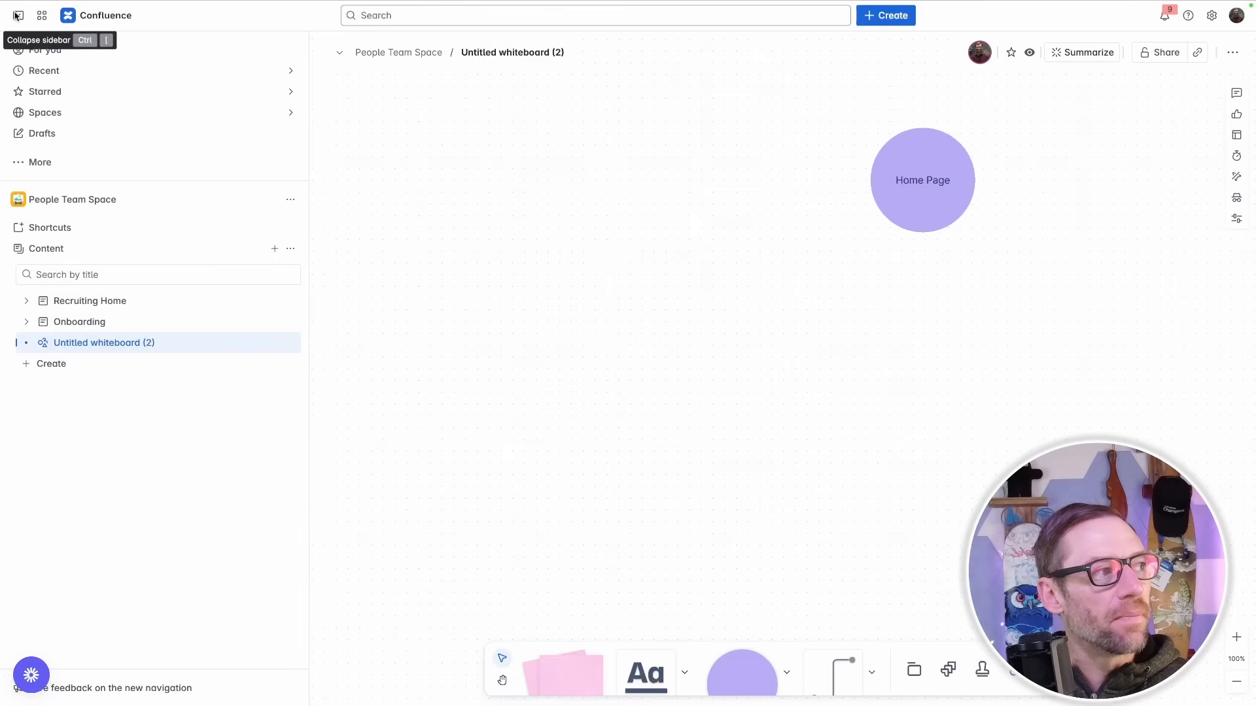
pyautogui.click(135, 200)
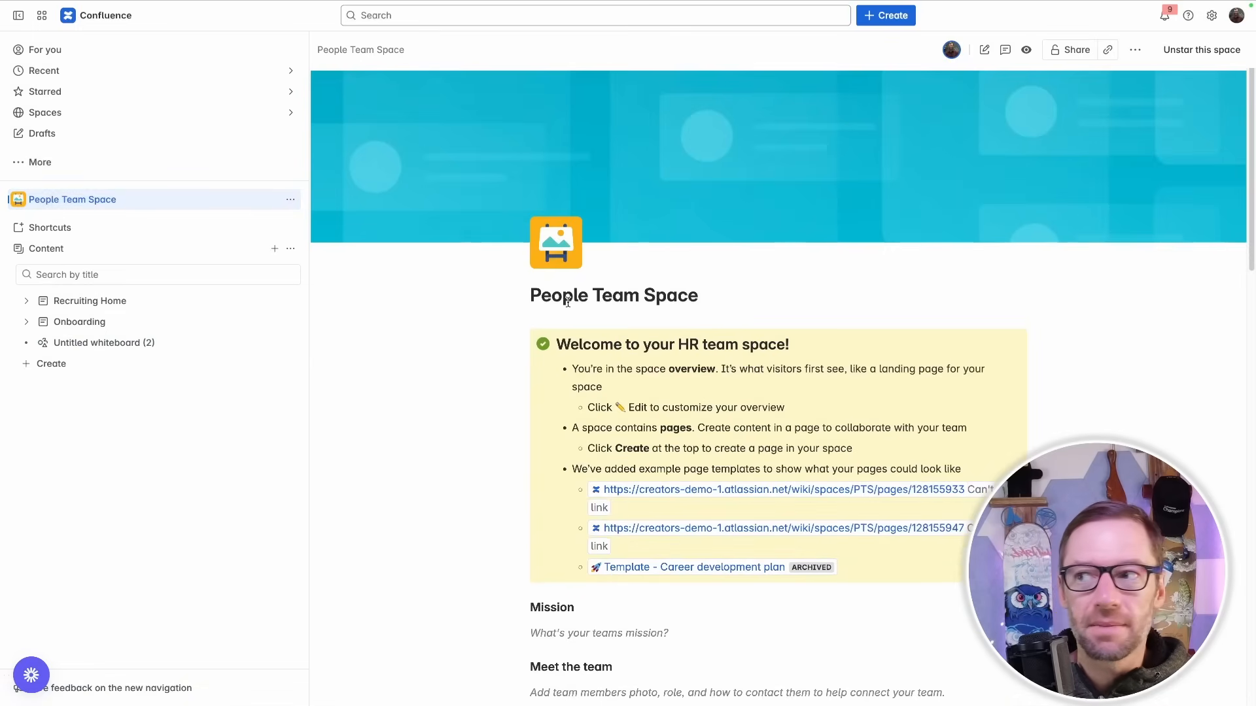
pyautogui.hotkey('alt', 'Left')
pyautogui.click(803, 314)
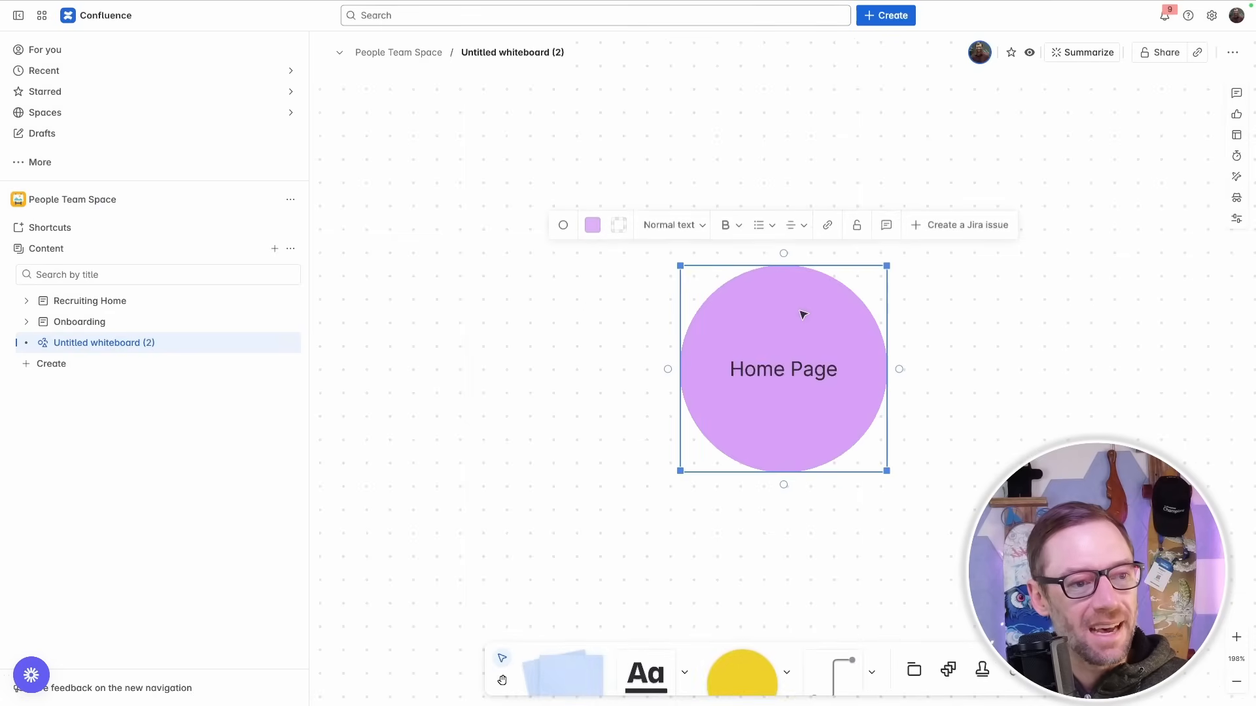
pyautogui.scroll(-3, 803, 314)
pyautogui.keyDown('ctrl'); pyautogui.scroll(-5, 768, 207); pyautogui.keyUp('ctrl')
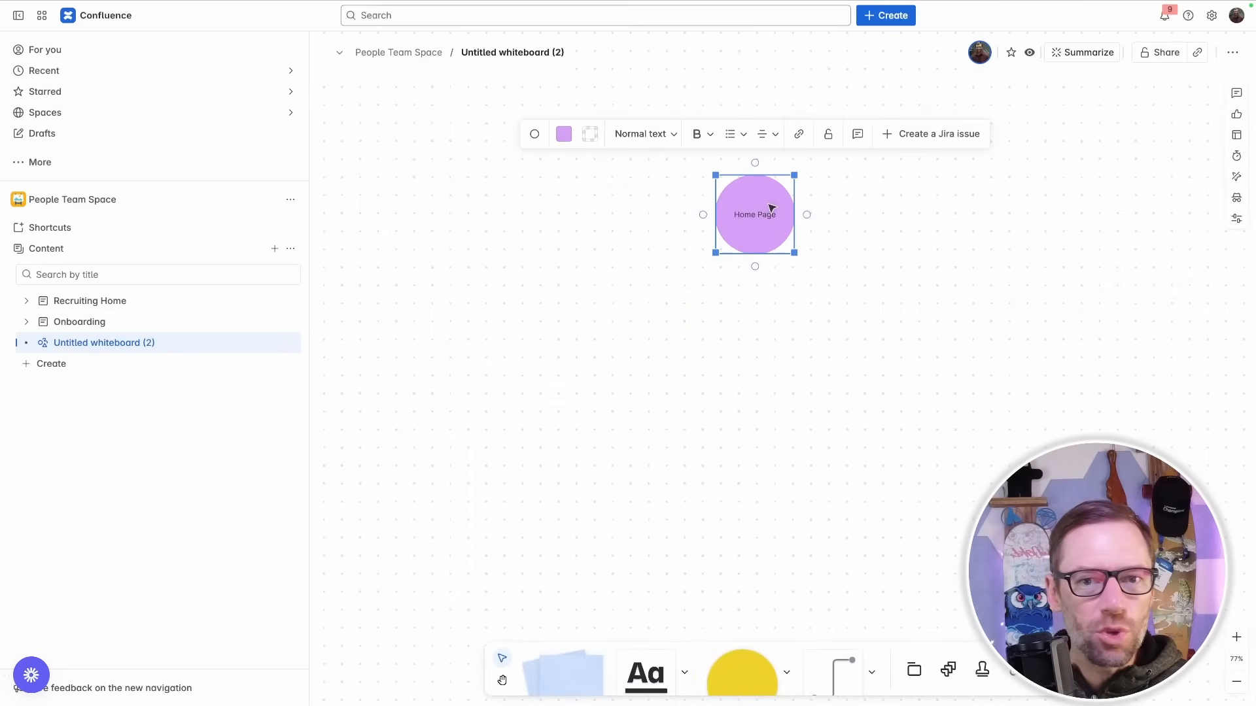
pyautogui.click(756, 547)
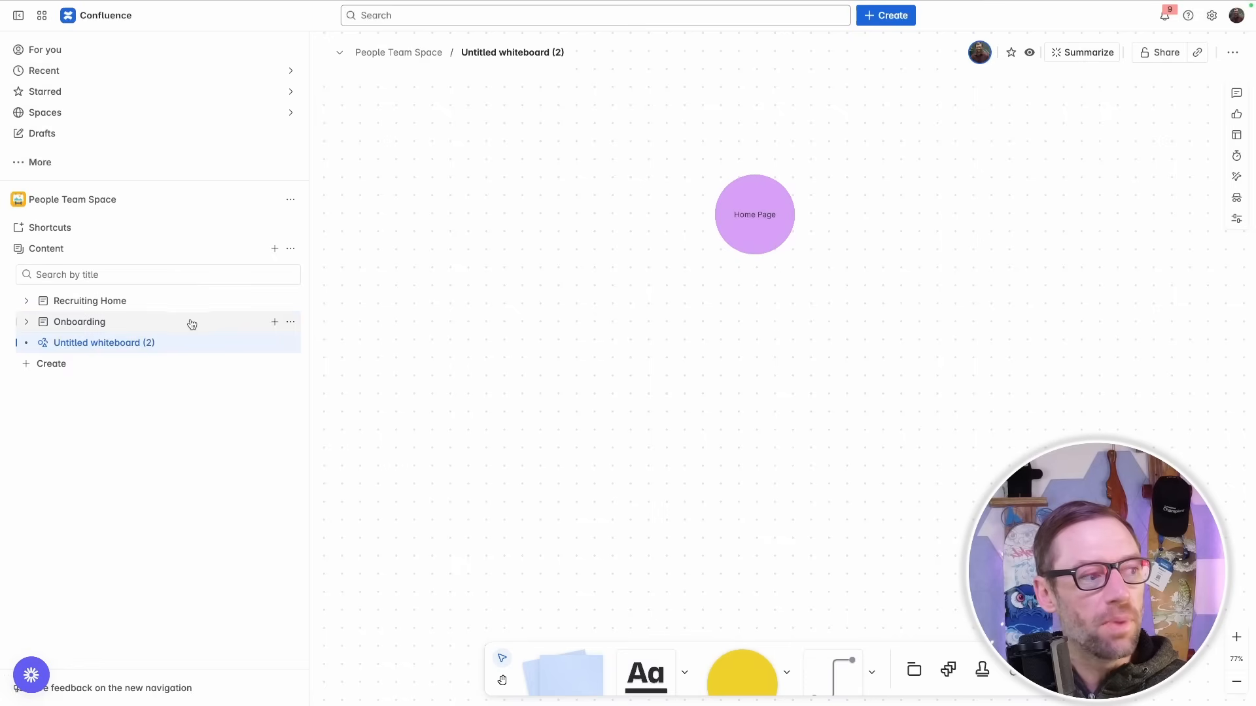
# Copy the Recruiting Home page's link and paste it as a card below and to the left of the Home Page ellipse.
pyautogui.moveTo(69, 301)
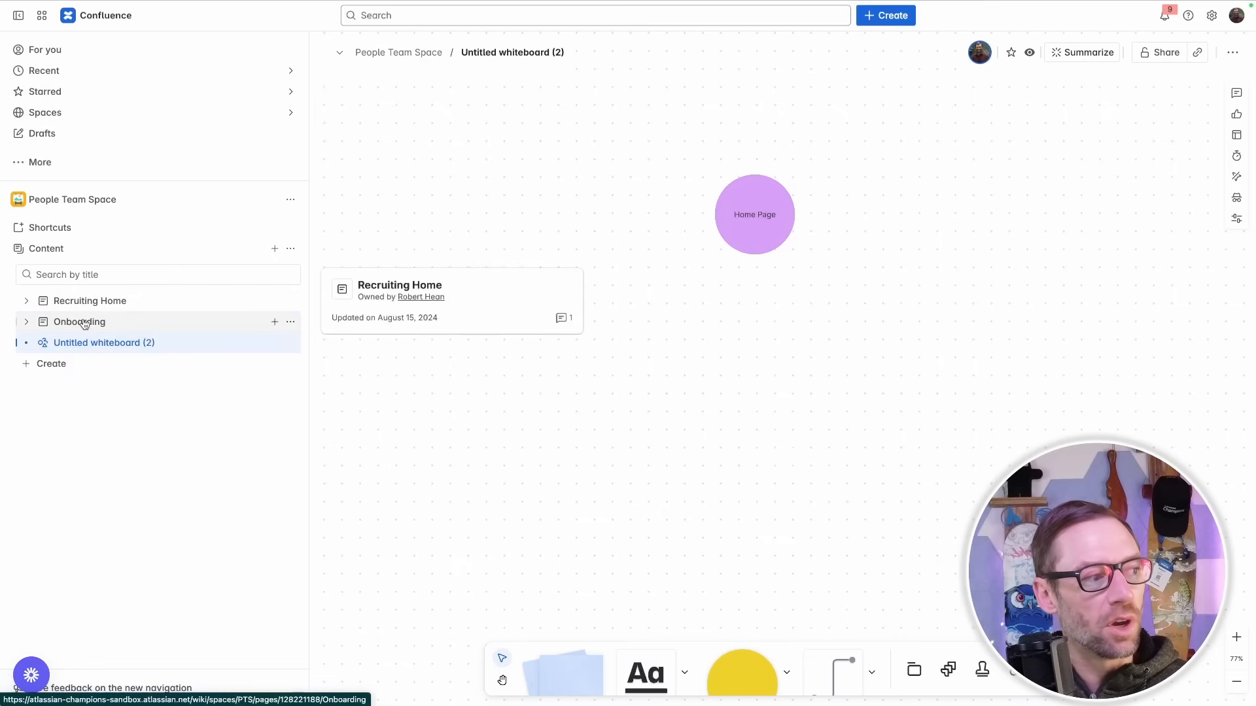
pyautogui.rightClick(129, 304)
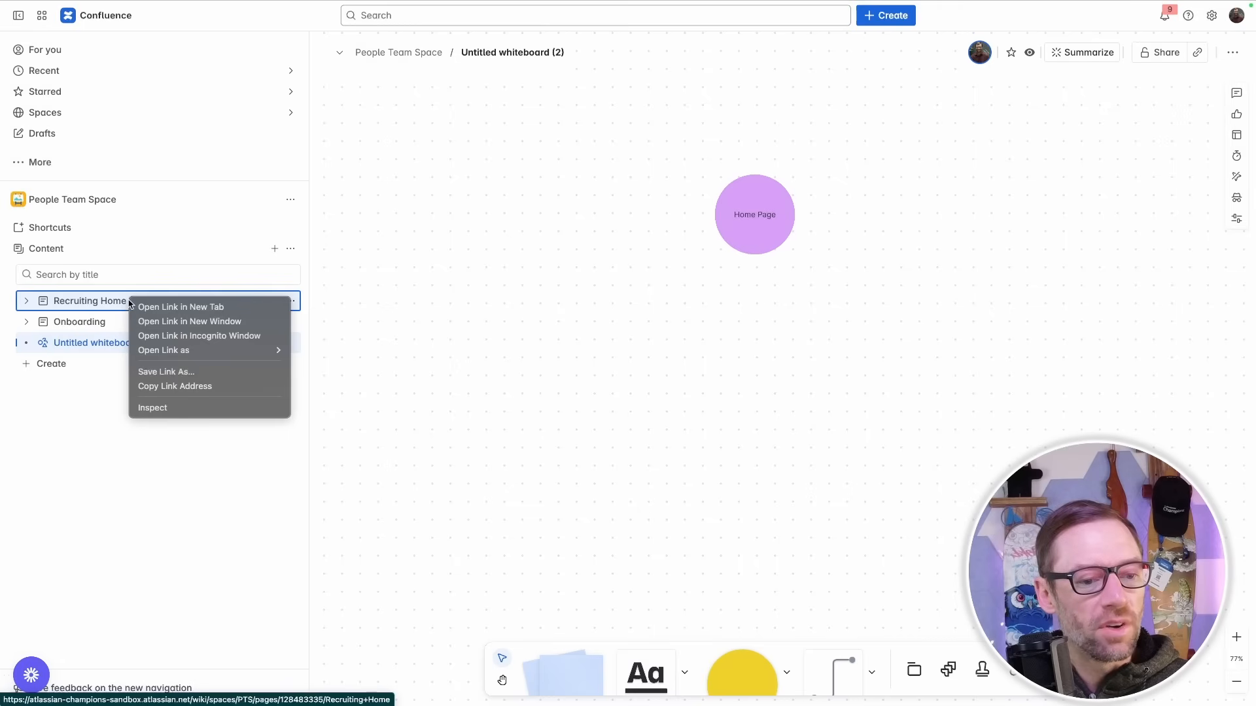
pyautogui.click(188, 387)
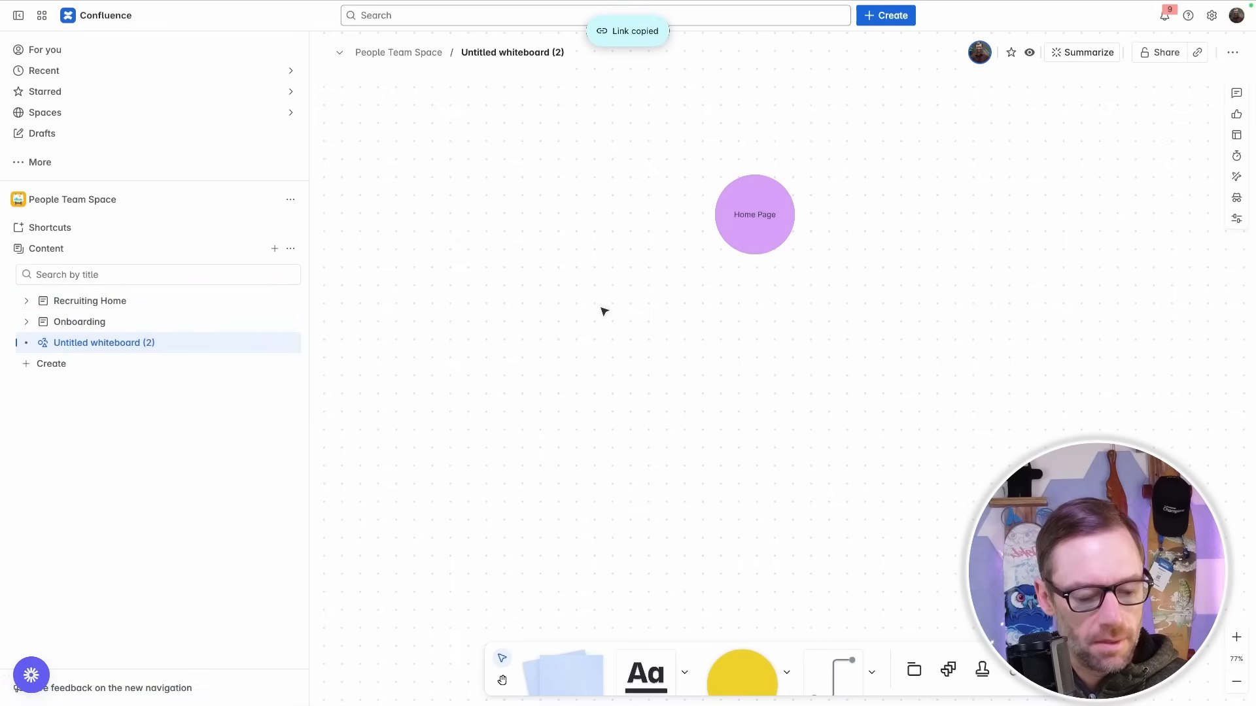
pyautogui.hotkey('ctrl', 'v')
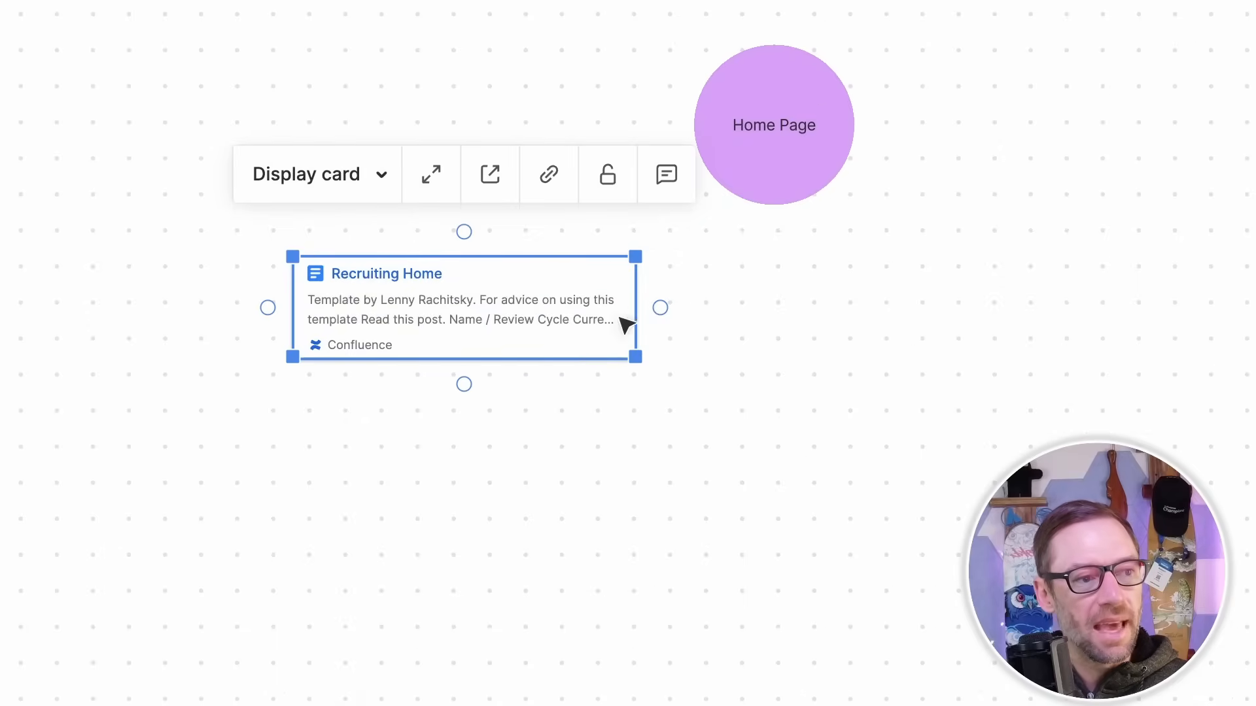
pyautogui.moveTo(487, 326); pyautogui.dragTo(313, 356)
pyautogui.click(236, 556)
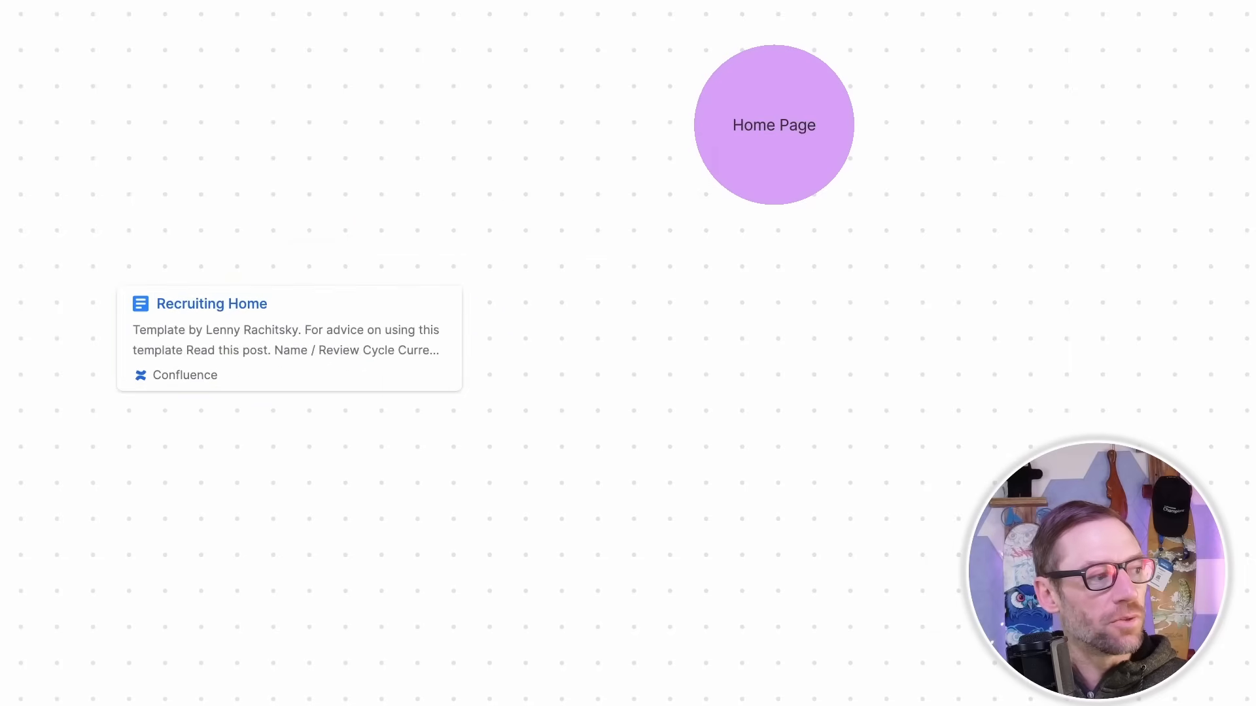
# Paste the Onboarding page's link as a card to the right below Home Page, level with the Recruiting Home card.
pyautogui.rightClick(106, 323)
pyautogui.click(157, 410)
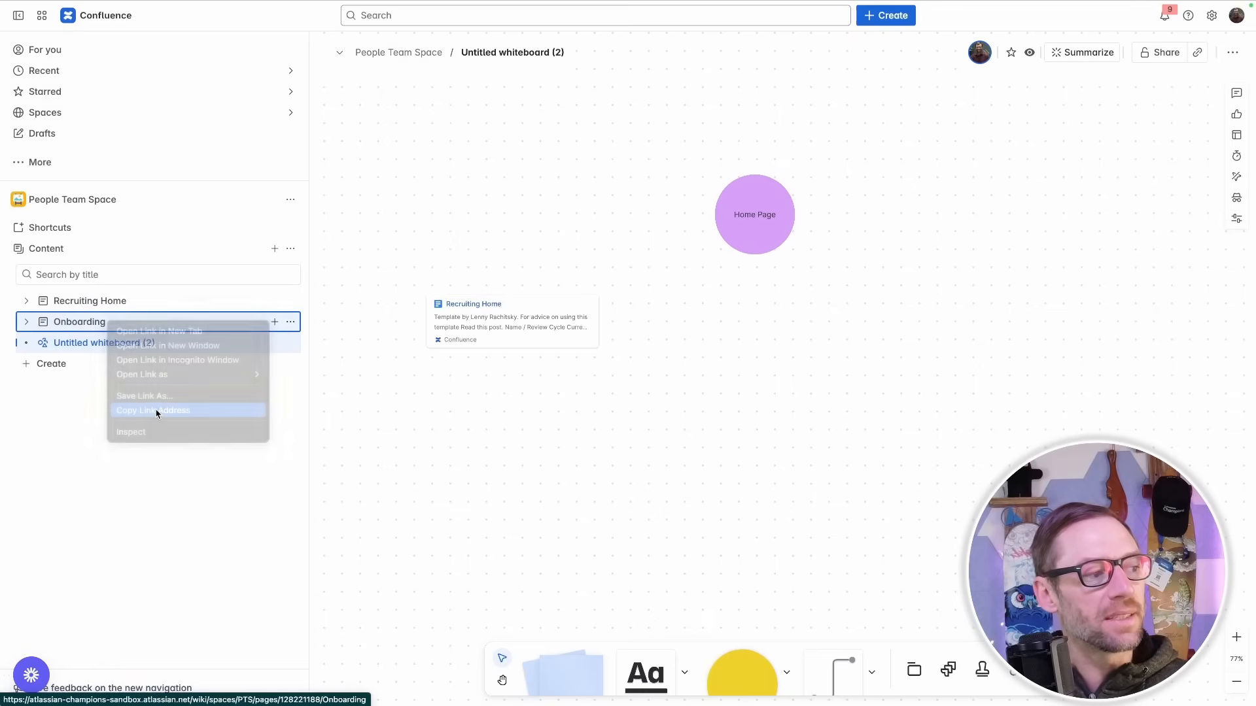
pyautogui.hotkey('ctrl', 'v')
pyautogui.moveTo(902, 327); pyautogui.dragTo(946, 324)
pyautogui.click(693, 409)
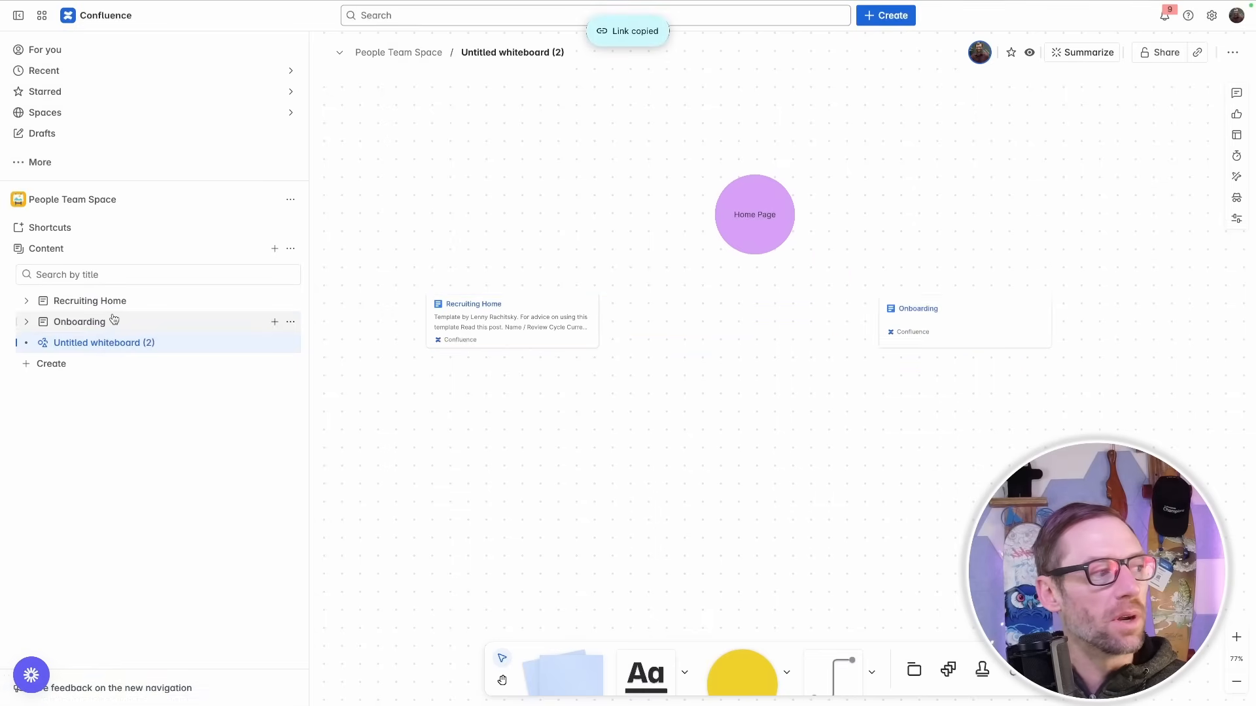
# Expand the Recruiting Home page tree and add link cards for Recruiting Team and Recruiting processes below the Recruiting Home card.
pyautogui.click(26, 300)
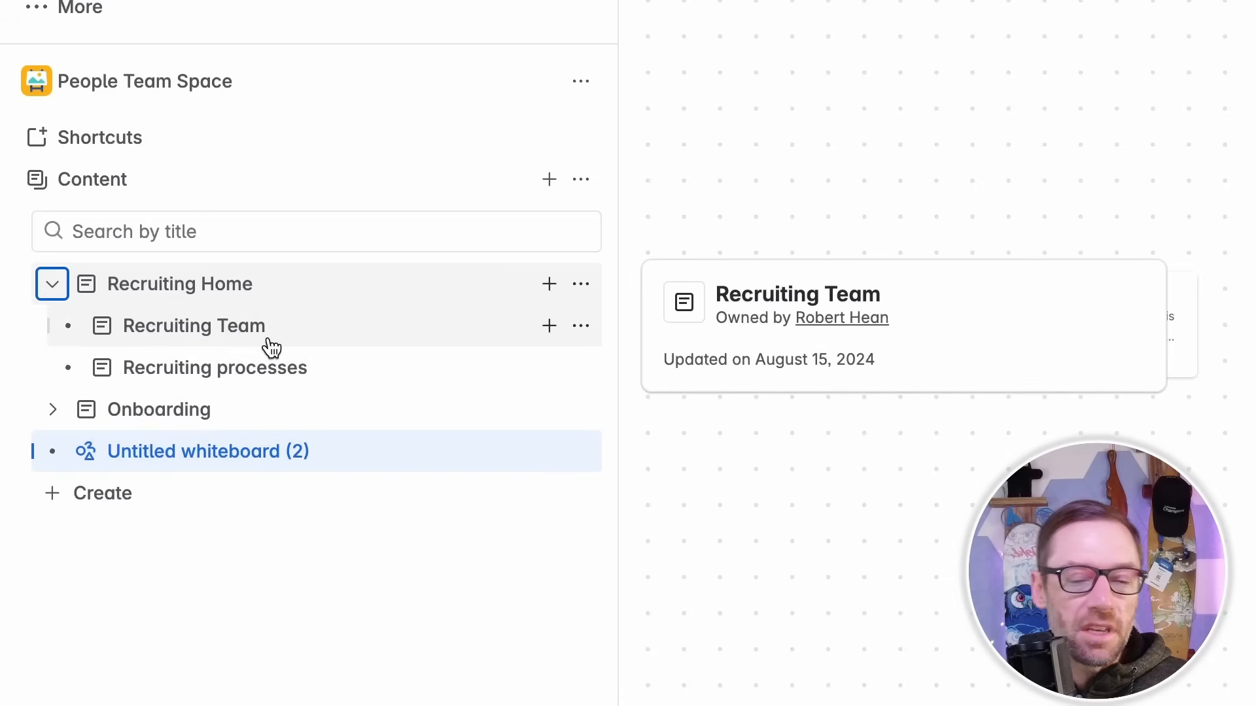
pyautogui.moveTo(966, 529); pyautogui.dragTo(1255, 479)
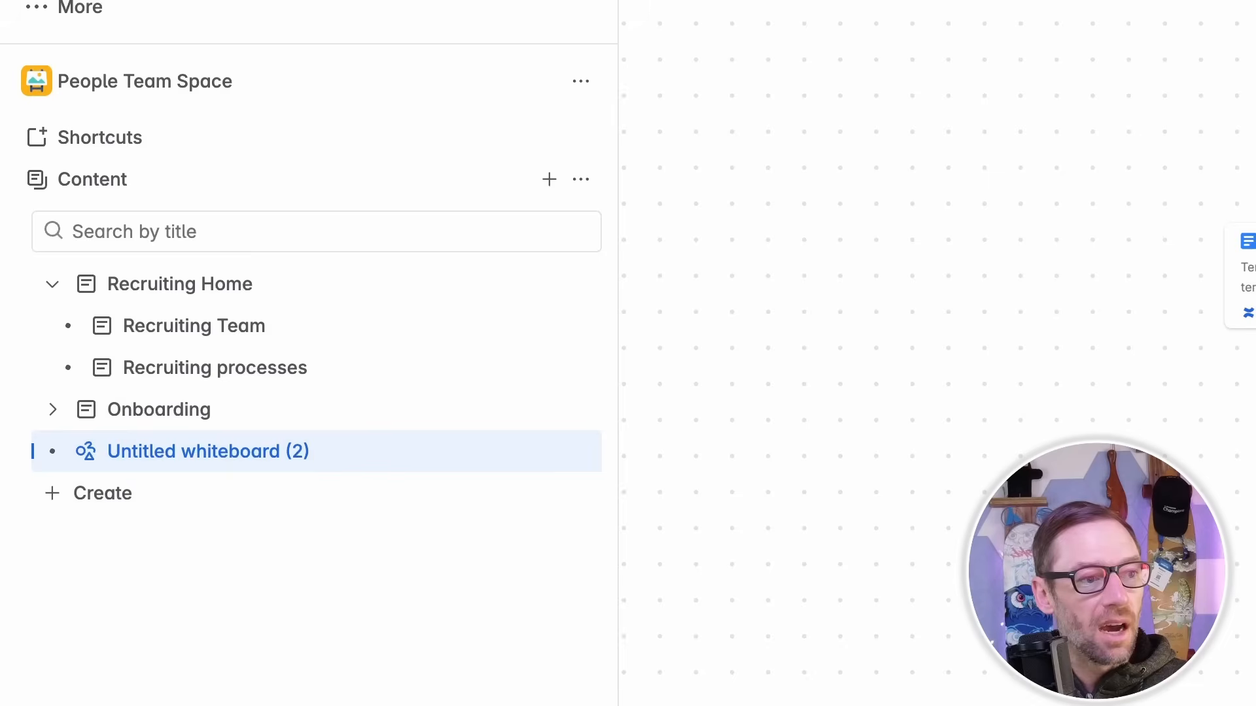
pyautogui.rightClick(175, 329)
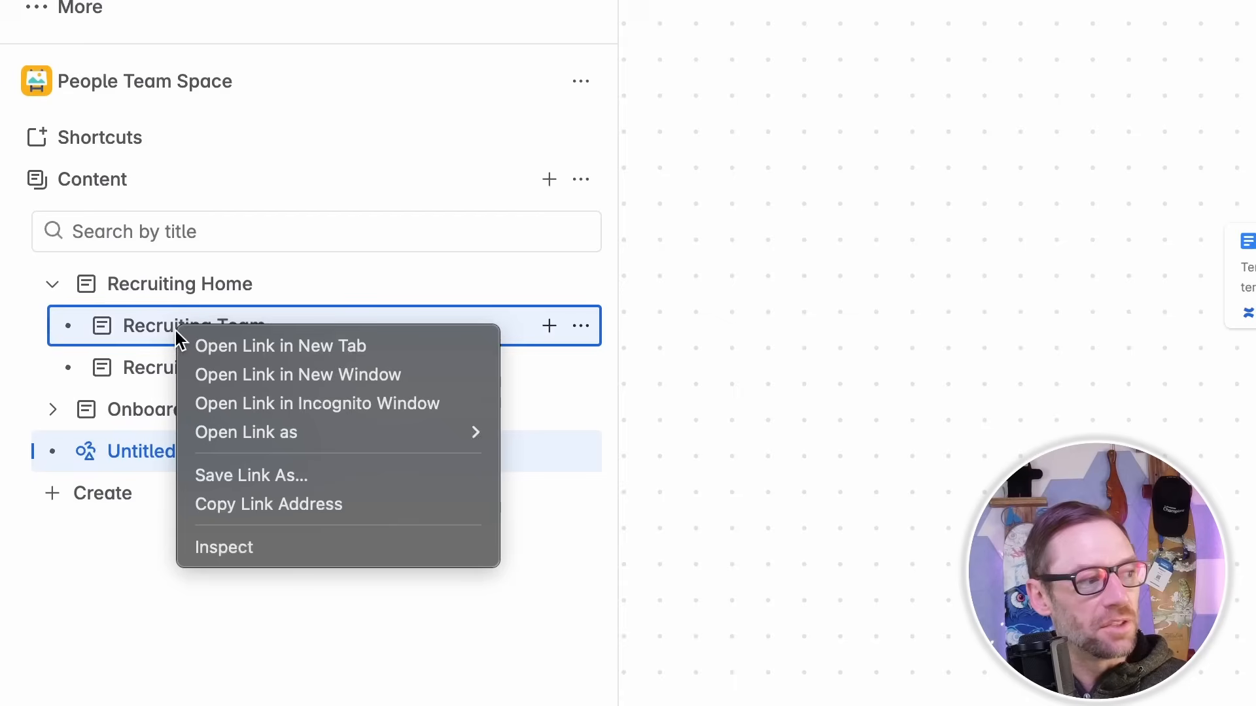
pyautogui.click(282, 507)
pyautogui.hotkey('ctrl', 'v')
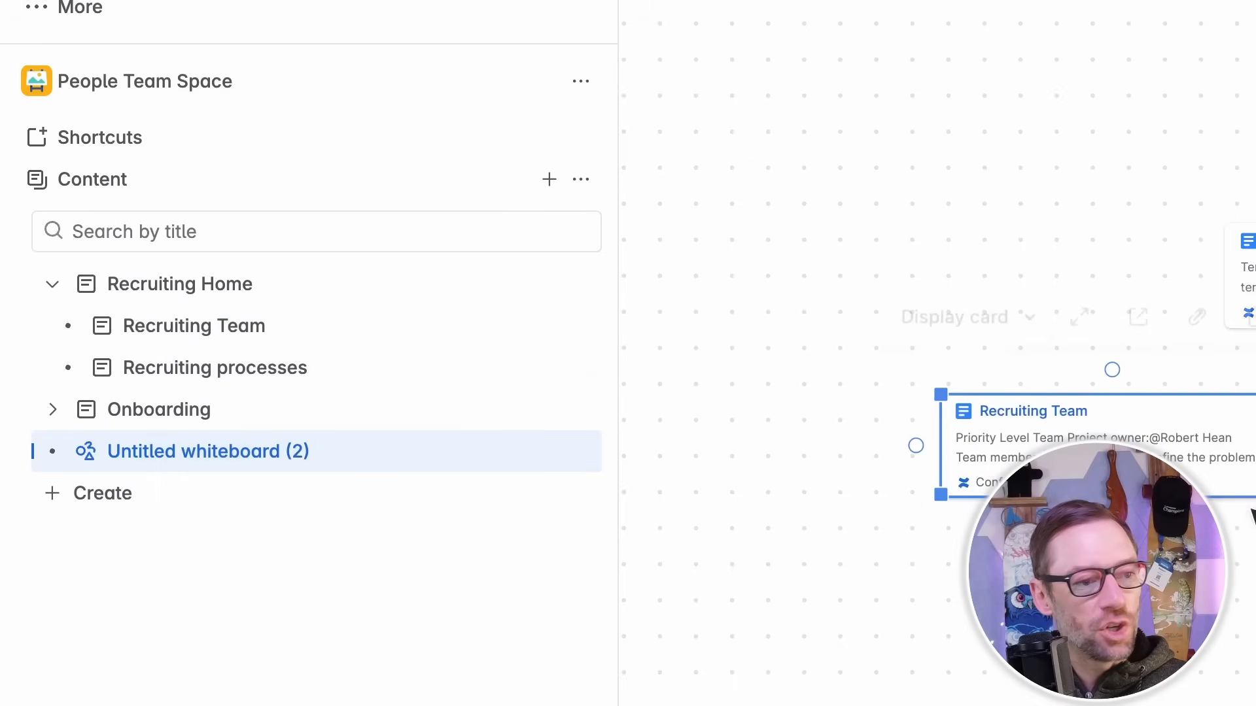
pyautogui.moveTo(1255, 606); pyautogui.dragTo(736, 587)
# Check the Onboarding page's child pages in the page tree and collapse it again.
pyautogui.moveTo(98, 416)
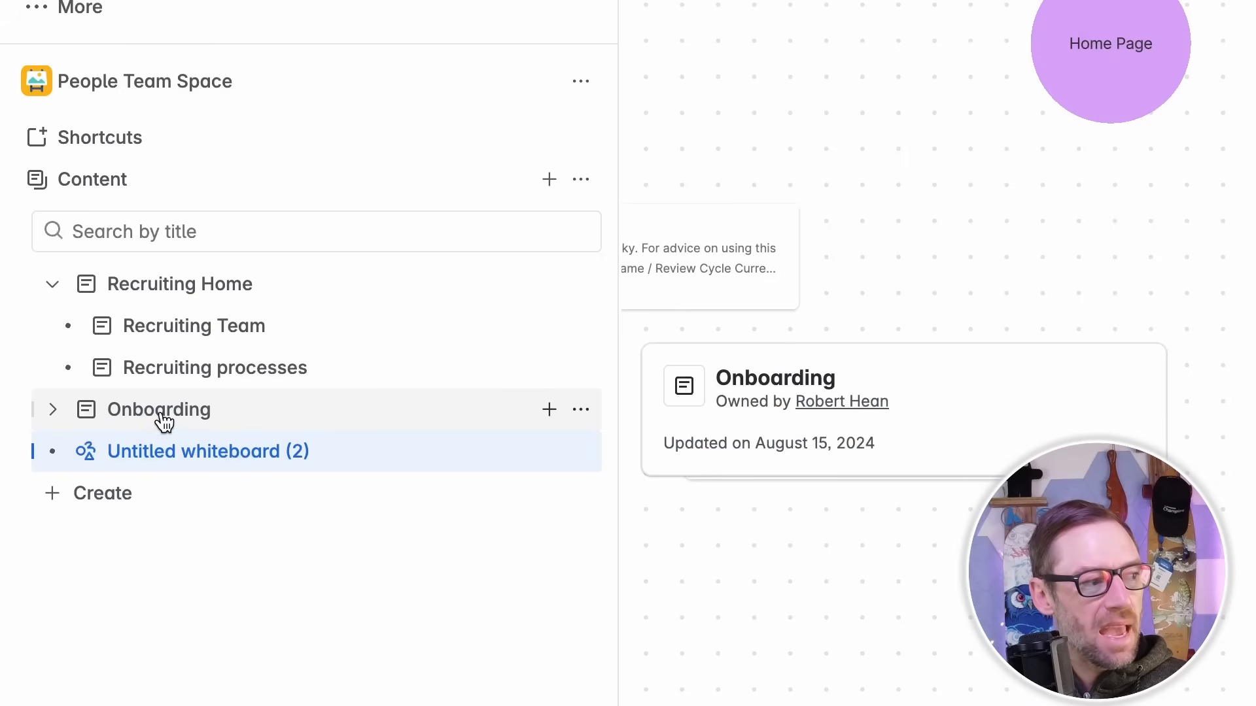
pyautogui.click(45, 412)
pyautogui.click(44, 412)
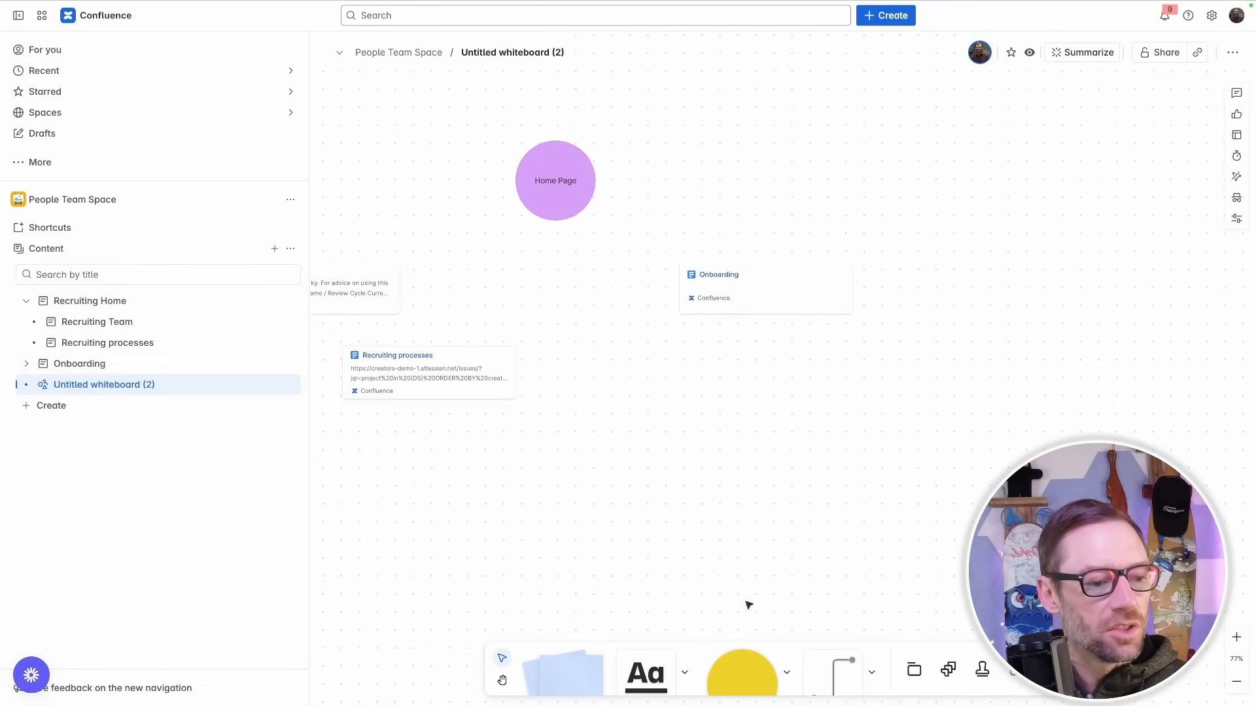
# Add a yellow parallelogram below the Onboarding card and label it How-To.
pyautogui.click(786, 673)
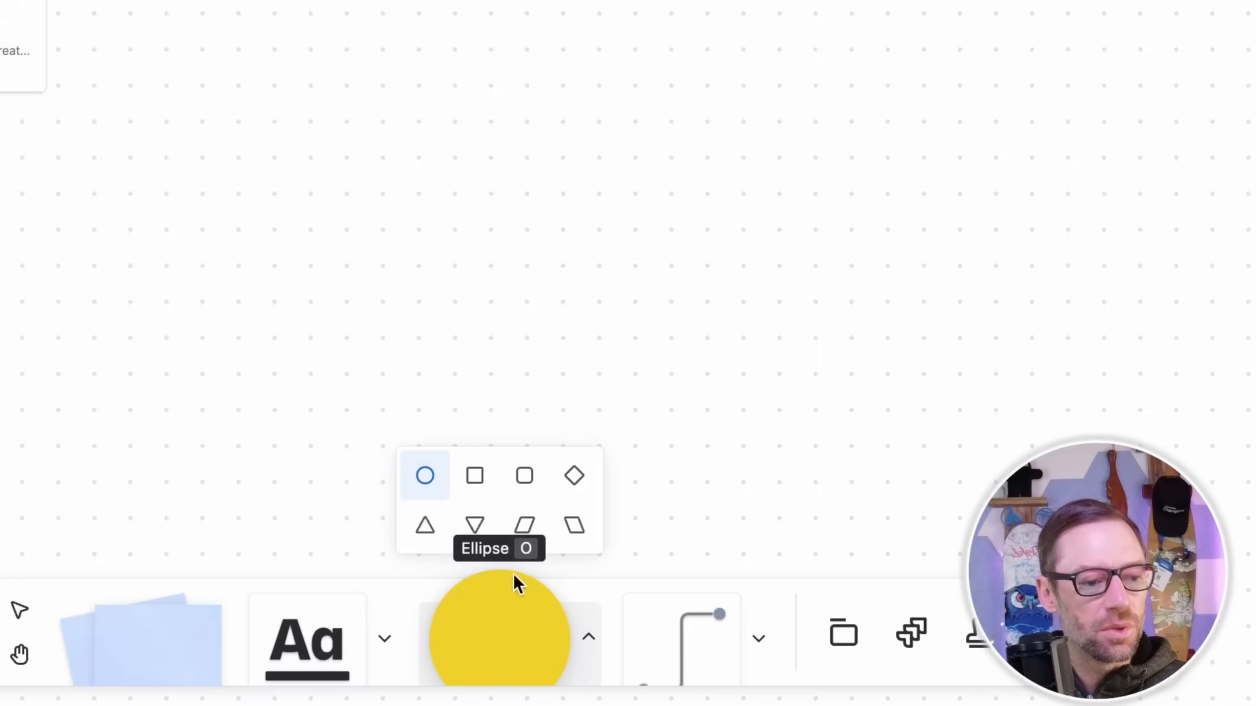
pyautogui.click(530, 527)
pyautogui.moveTo(501, 631); pyautogui.dragTo(558, 249)
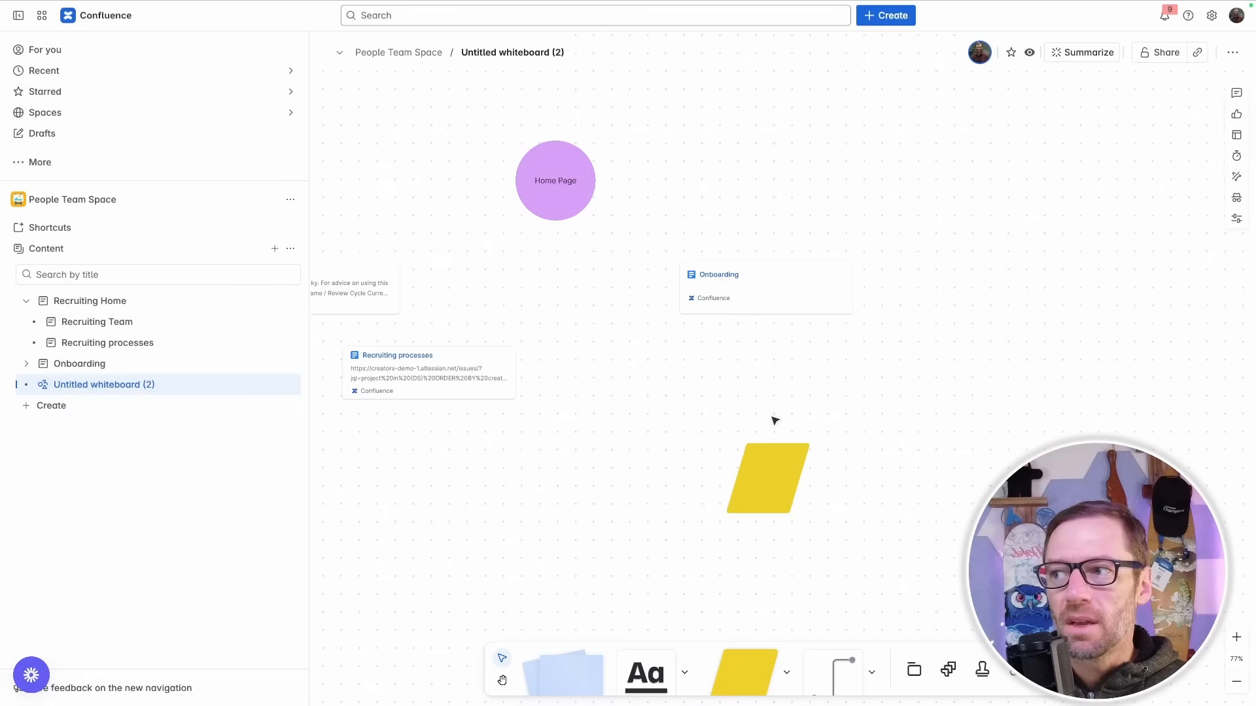
pyautogui.moveTo(777, 467); pyautogui.dragTo(768, 388)
pyautogui.doubleClick(763, 390)
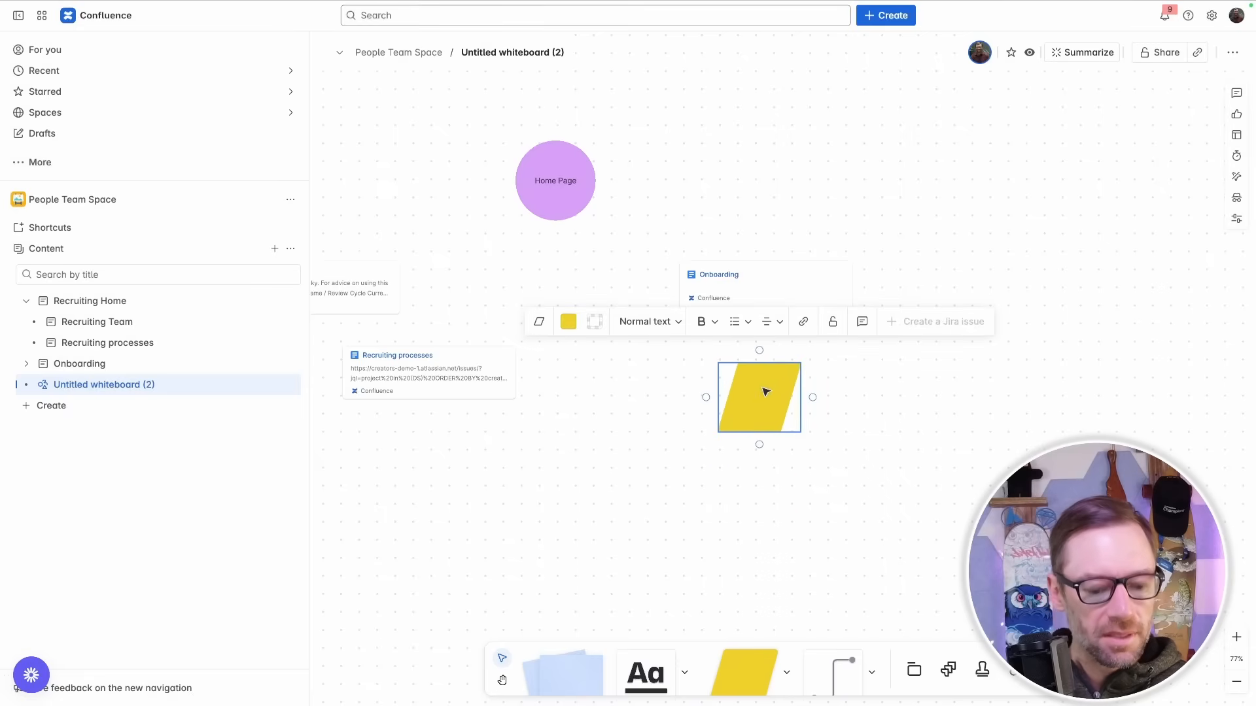
pyautogui.write('How-To')
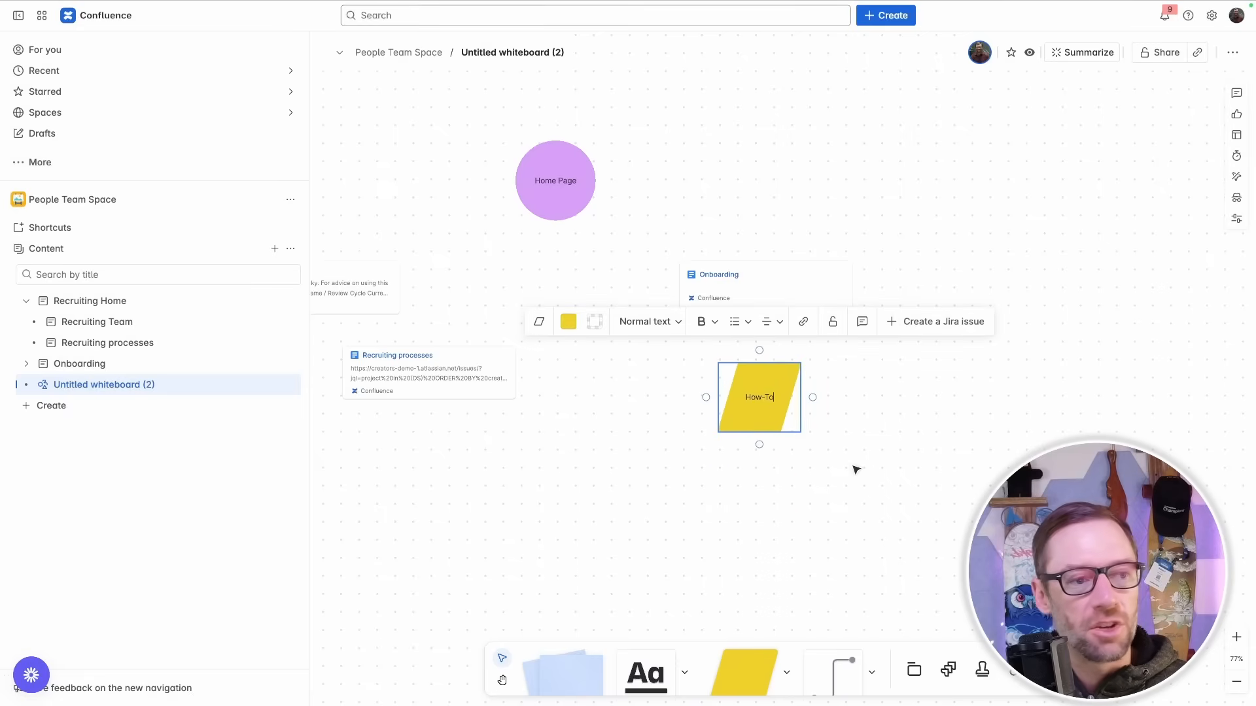
pyautogui.click(856, 470)
# Draw connectors from the bottom of the Home Page ellipse to the Onboarding and Recruiting Home cards.
pyautogui.hscroll(-5, 737, 401)
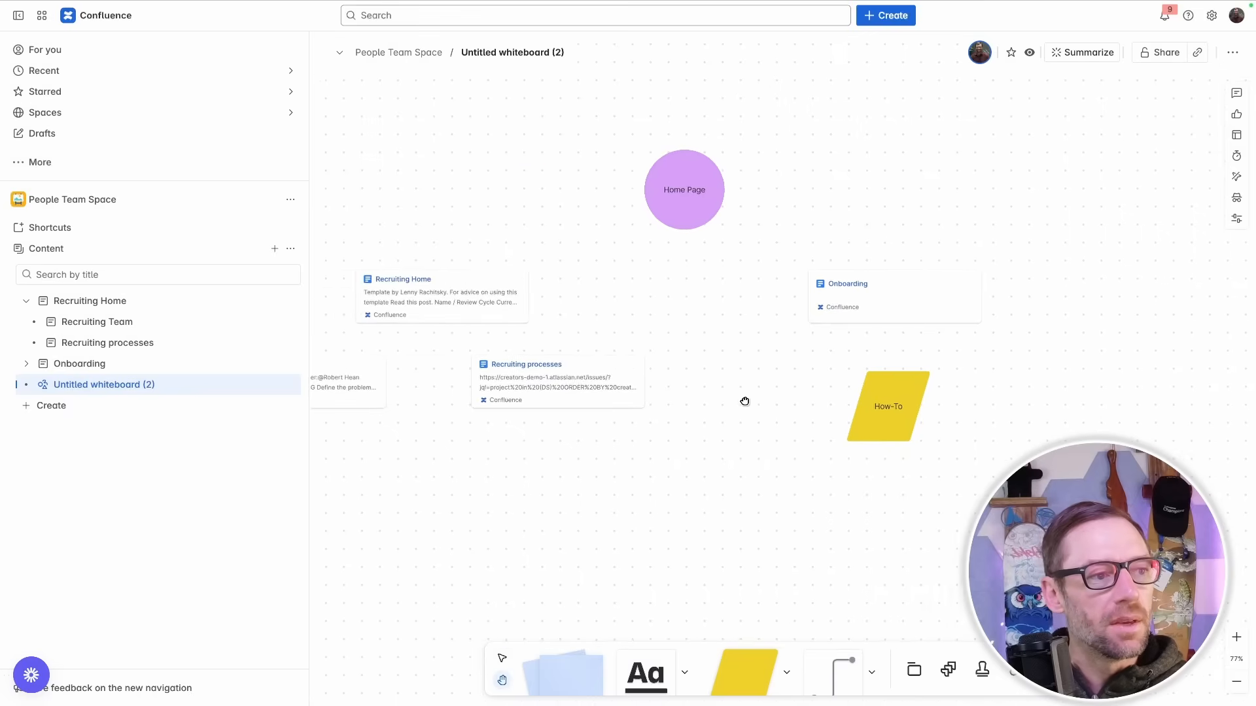
pyautogui.click(716, 229)
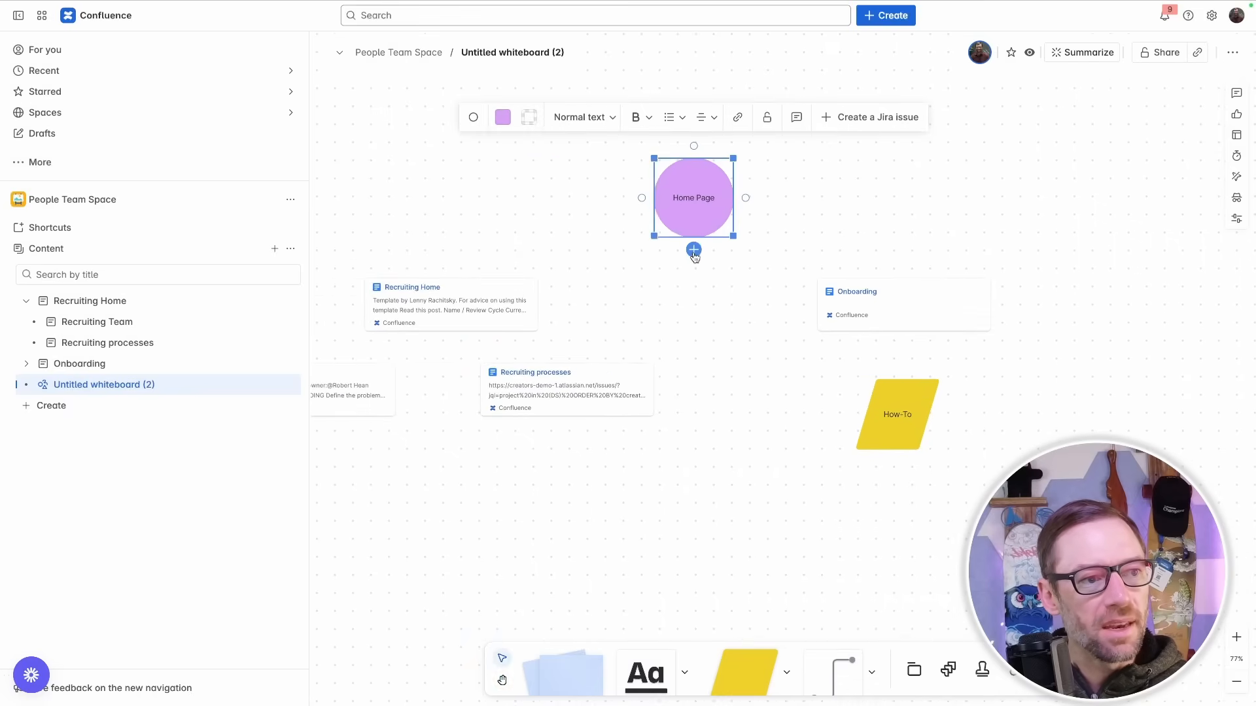
pyautogui.moveTo(693, 250); pyautogui.dragTo(903, 278)
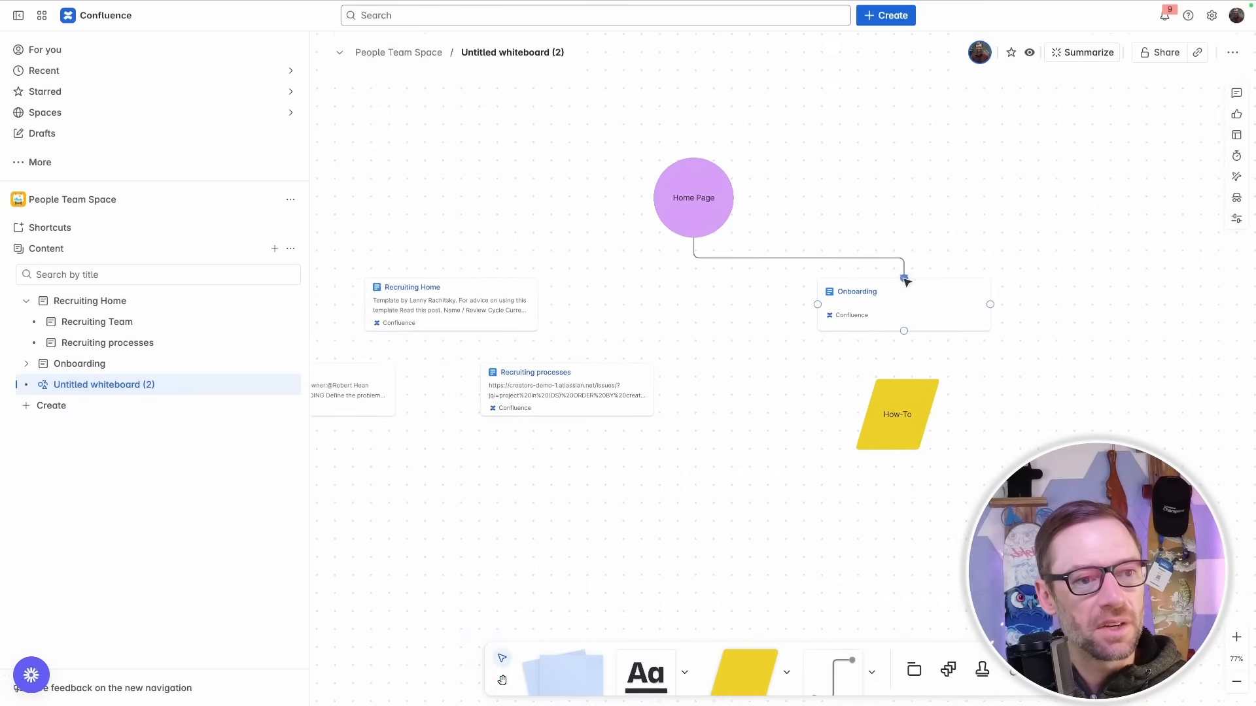
pyautogui.click(685, 234)
pyautogui.moveTo(693, 249); pyautogui.dragTo(451, 278)
# Connect the Onboarding card to the How-To parallelogram and align the shape so the connector runs straight.
pyautogui.click(922, 311)
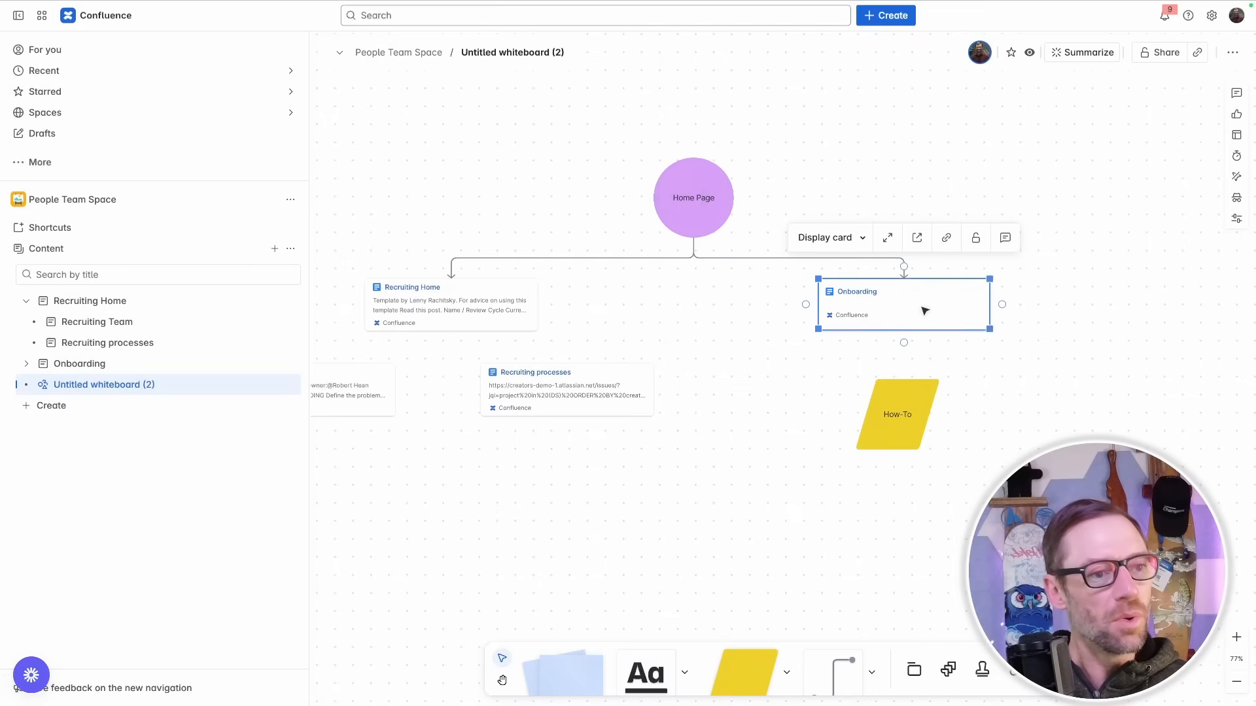
pyautogui.moveTo(904, 342); pyautogui.dragTo(908, 385)
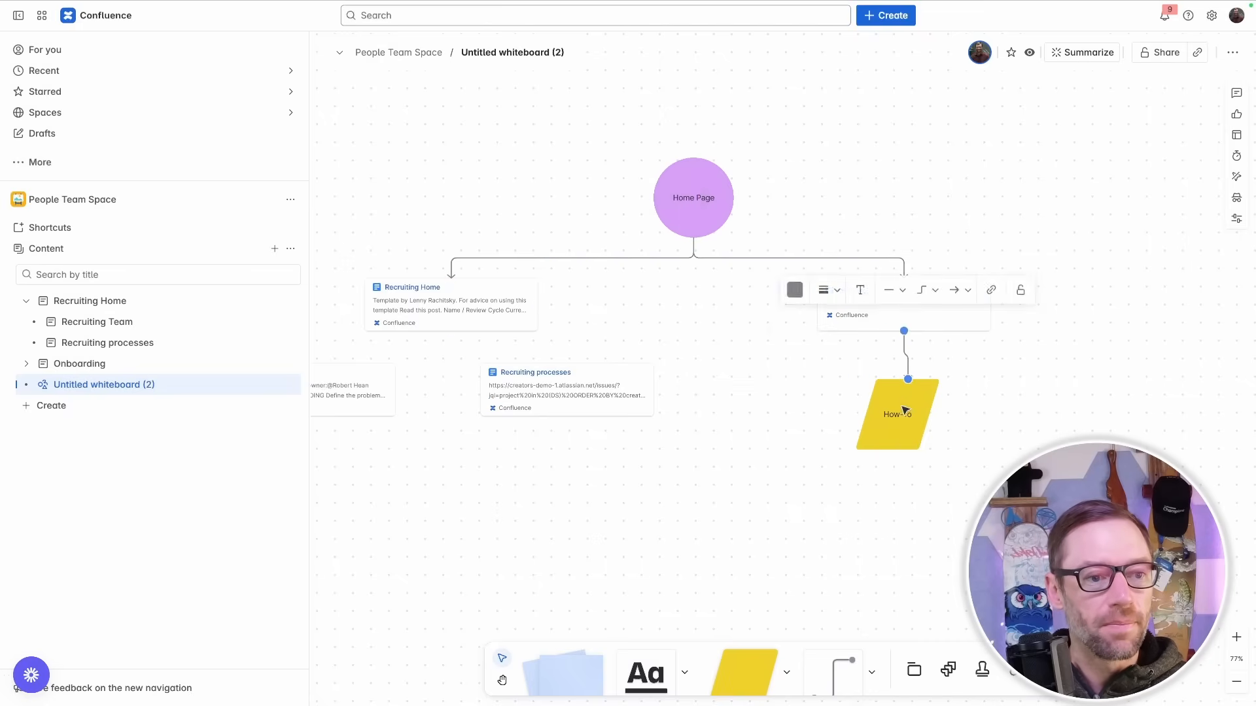
pyautogui.click(900, 410)
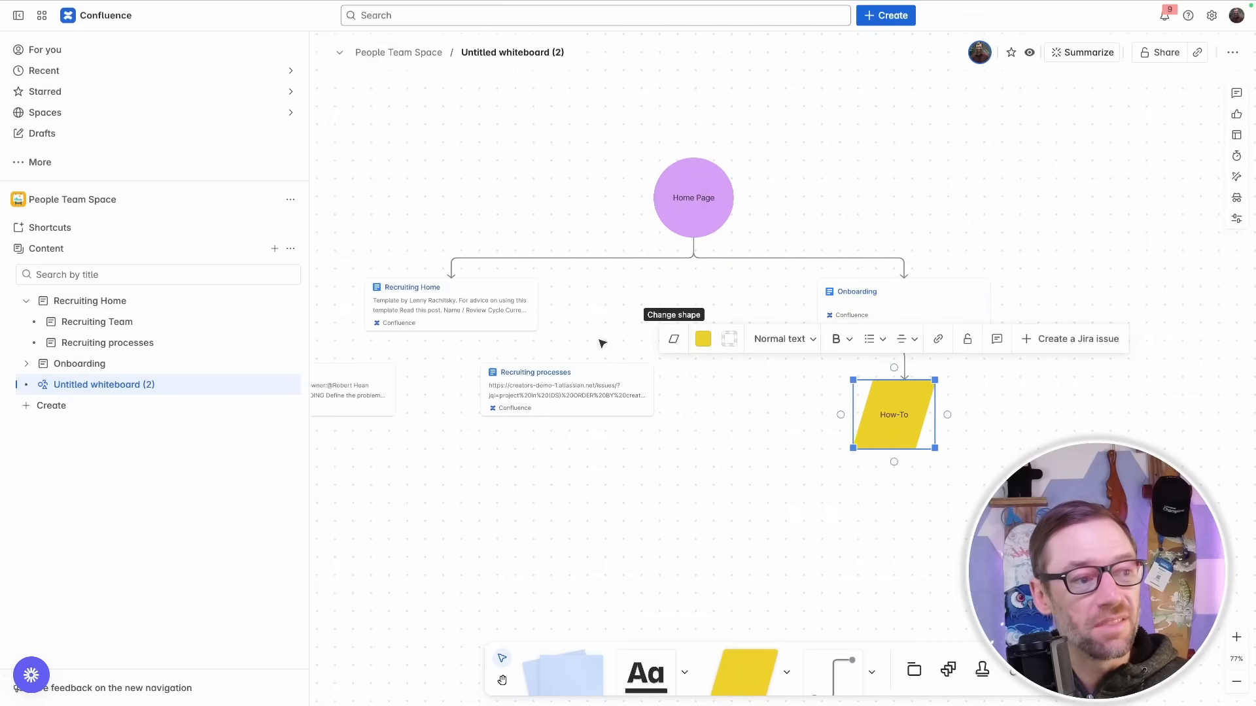
# Draw connectors from the bottom of the Recruiting Home card to the Recruiting Team and Recruiting processes cards.
pyautogui.moveTo(585, 352); pyautogui.dragTo(745, 325)
pyautogui.click(612, 298)
pyautogui.moveTo(615, 317); pyautogui.dragTo(470, 336)
pyautogui.click(590, 308)
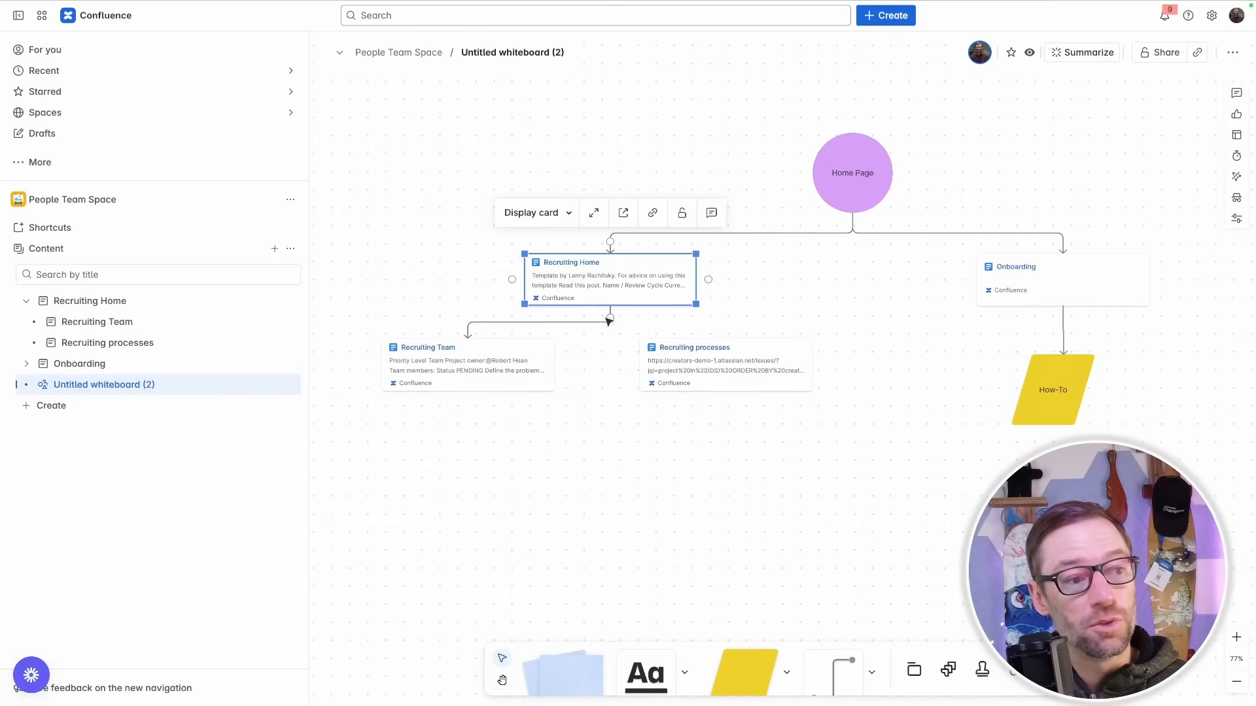
pyautogui.moveTo(608, 319); pyautogui.dragTo(727, 337)
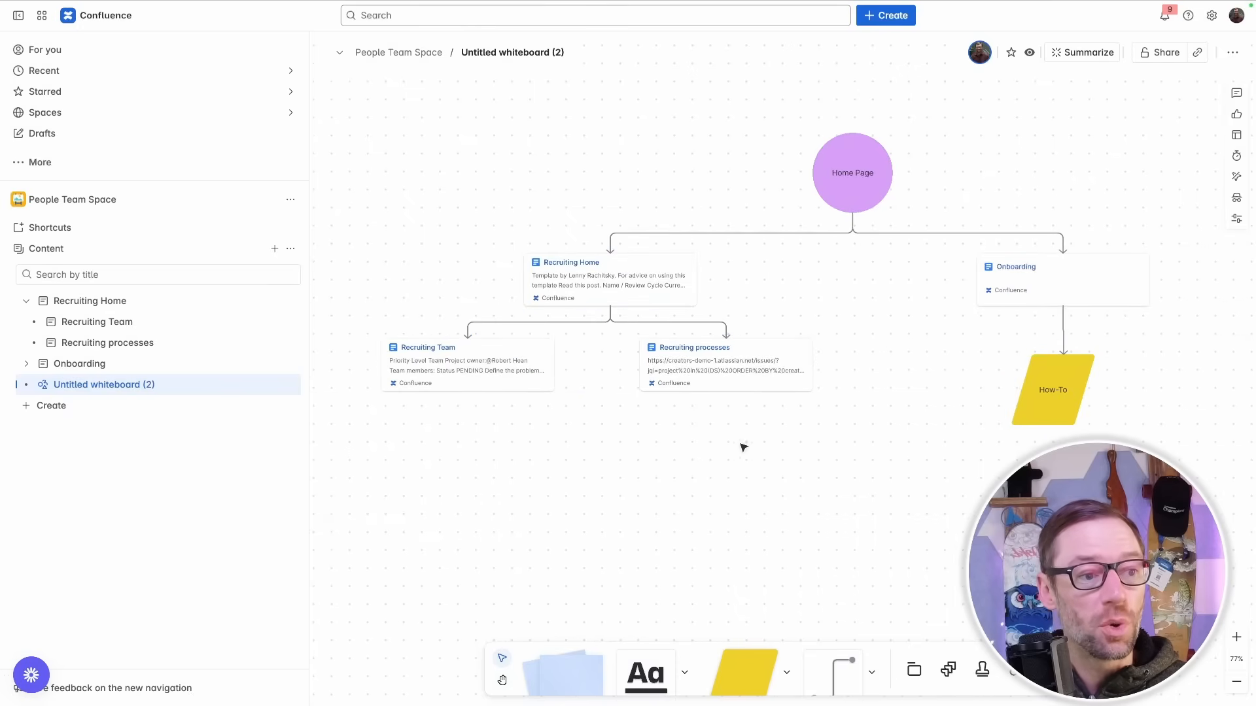
# Add a yellow square beside the Recruiting Team card, on the outer side of the recruiting branch.
pyautogui.hscroll(3, 743, 443)
pyautogui.scroll(-5, 821, 451)
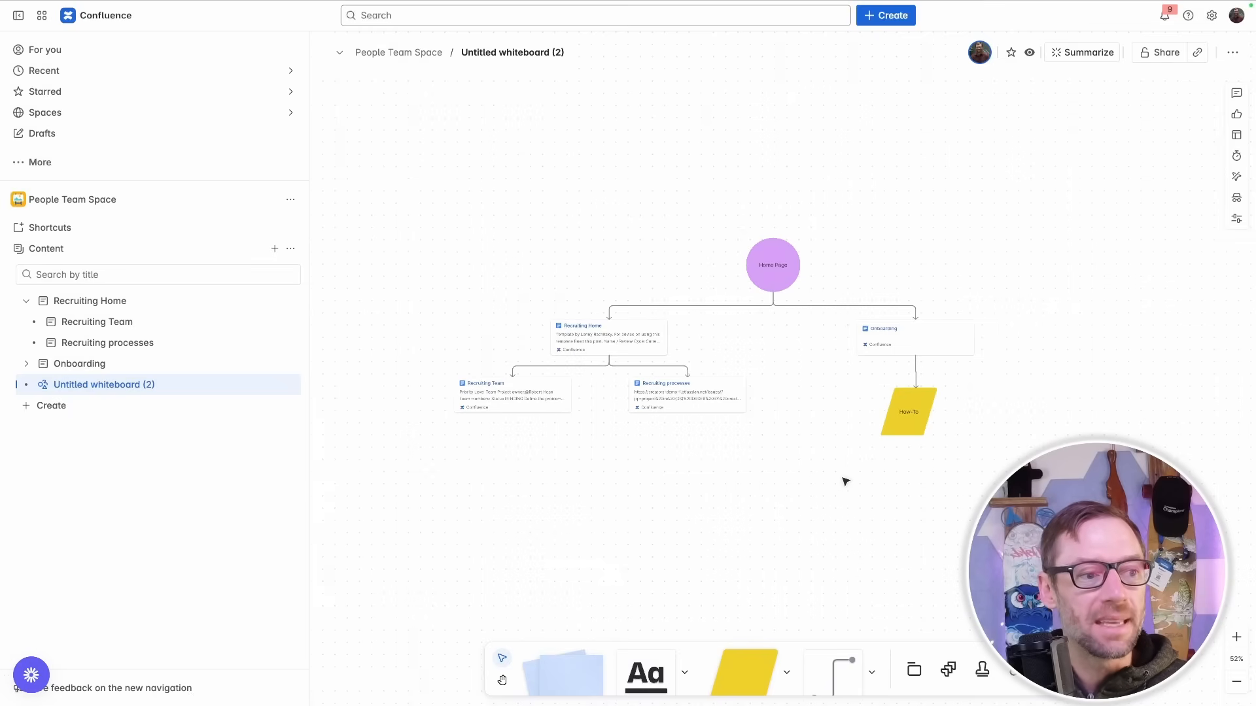
pyautogui.click(787, 673)
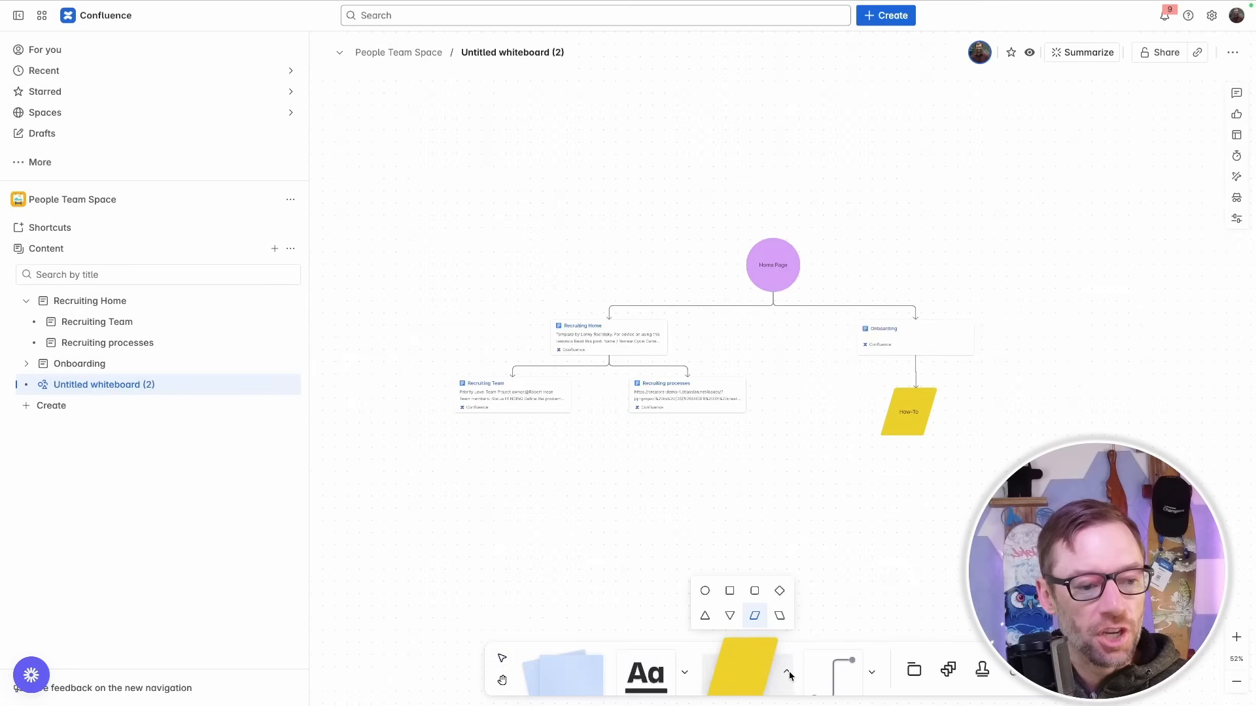
pyautogui.click(730, 592)
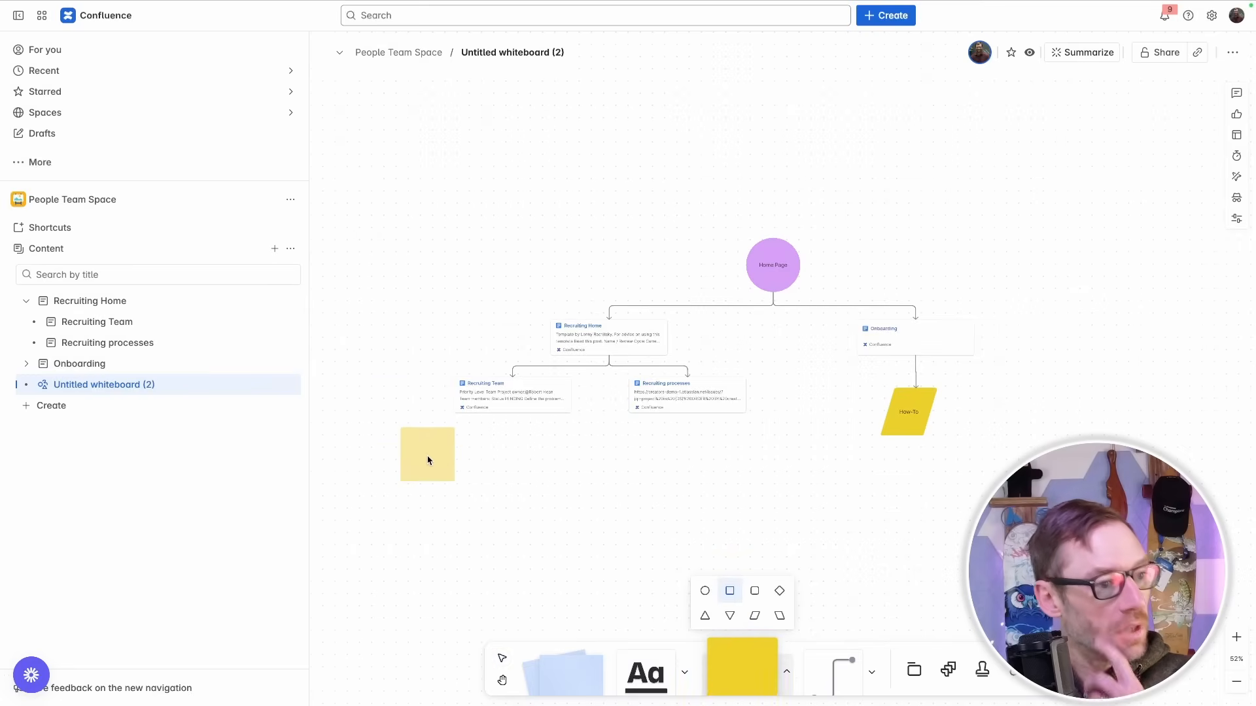
pyautogui.click(399, 412)
pyautogui.moveTo(437, 510); pyautogui.dragTo(570, 499)
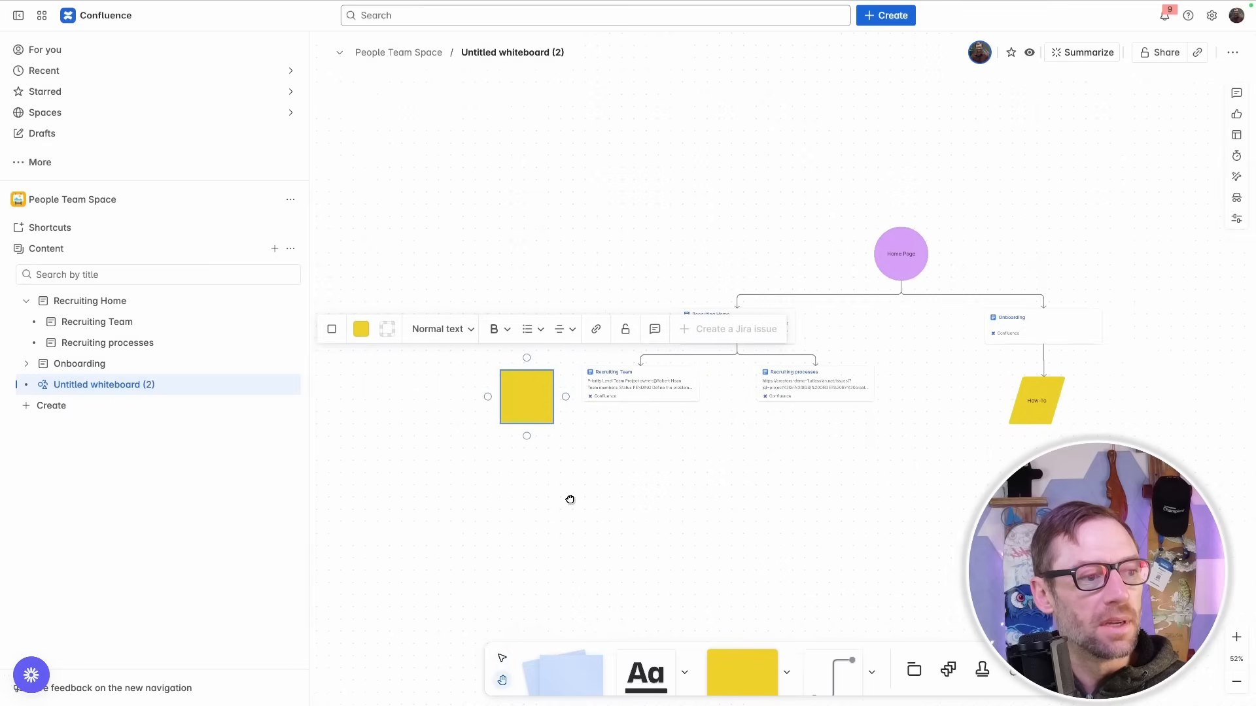
# Connect the bottom of the Recruiting Home card to the new square and label the square Sourcing.
pyautogui.click(558, 456)
pyautogui.click(685, 339)
pyautogui.moveTo(737, 356); pyautogui.dragTo(531, 371)
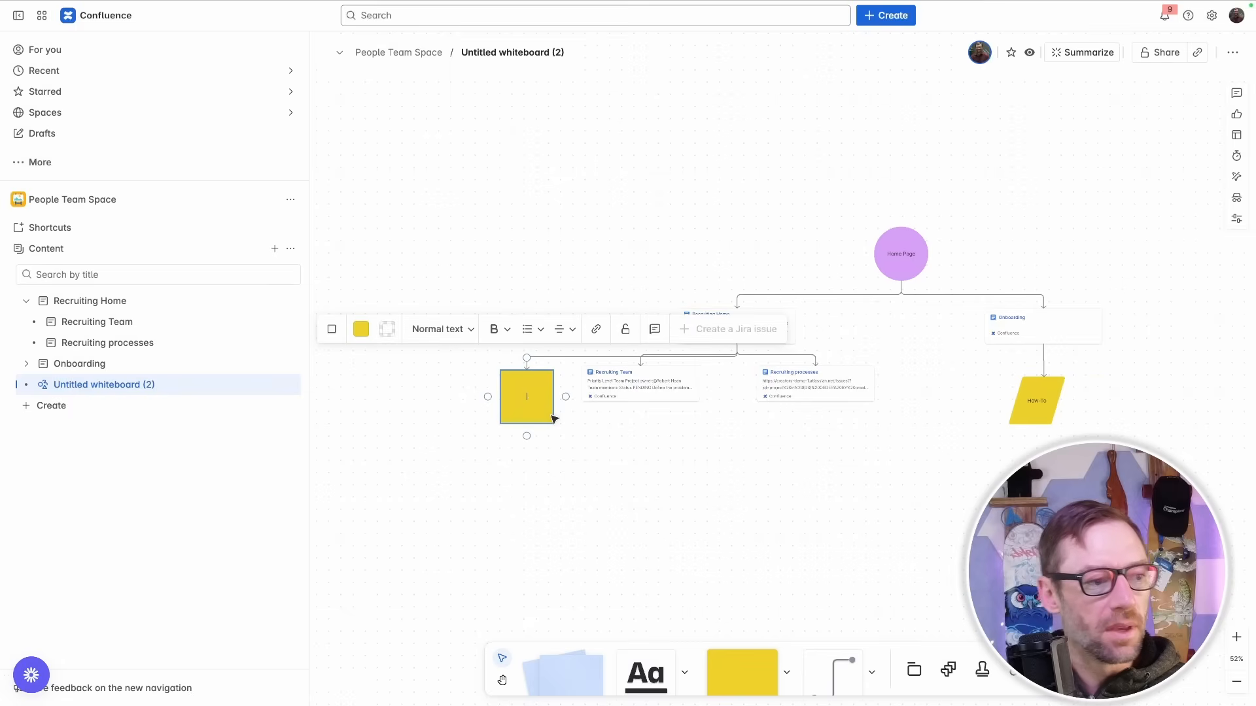
pyautogui.write('Sourcing')
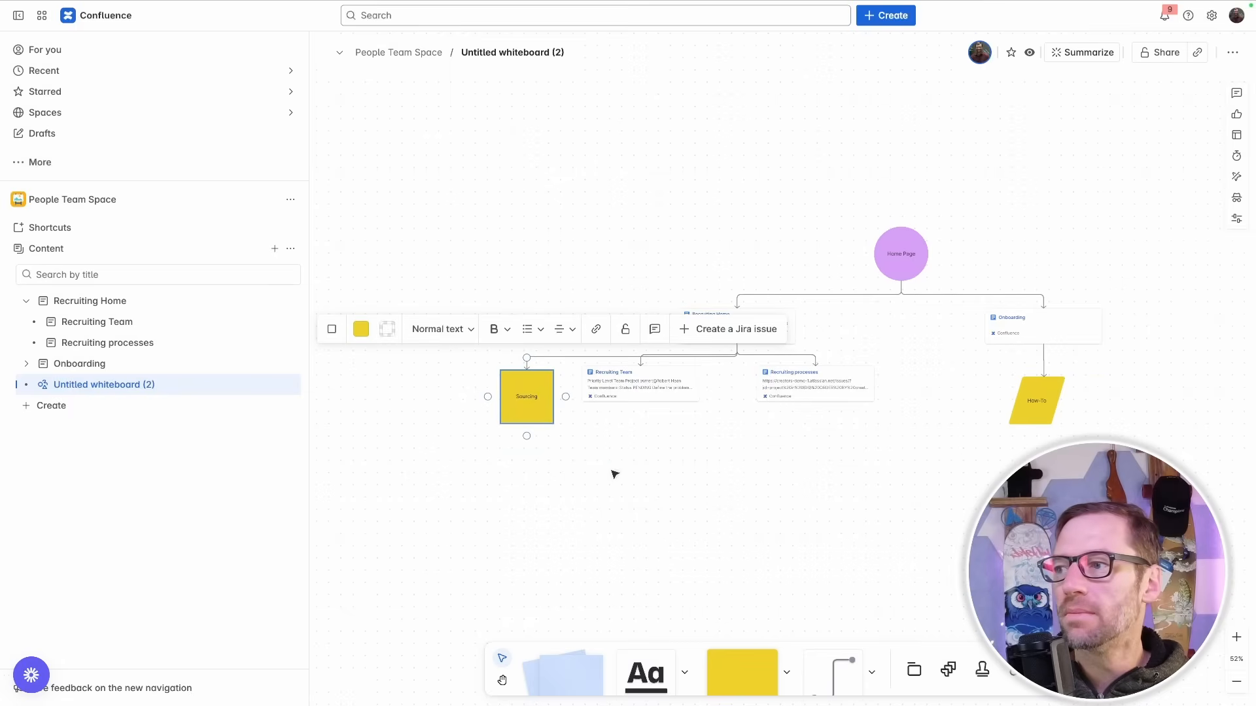
pyautogui.click(615, 474)
# Add a yellow square below the Recruiting Team card, connect it to the card and label it How to interview.
pyautogui.moveTo(484, 489); pyautogui.dragTo(619, 482)
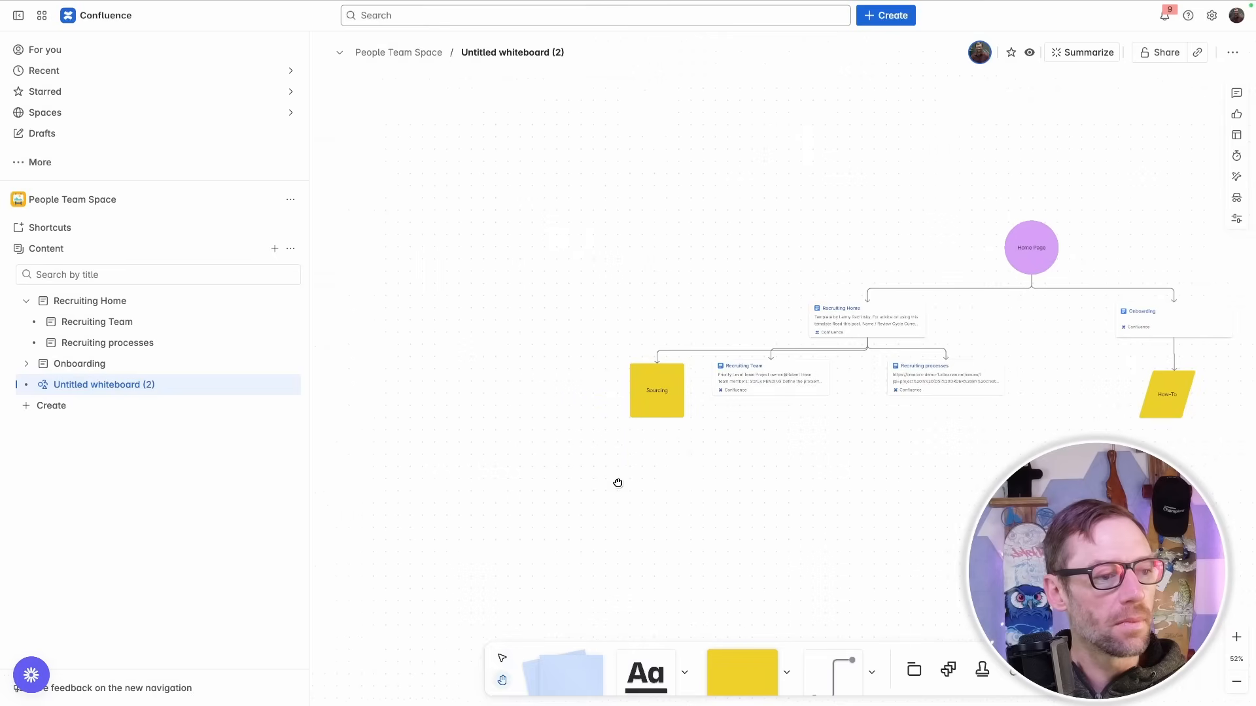
pyautogui.moveTo(753, 665); pyautogui.dragTo(770, 478)
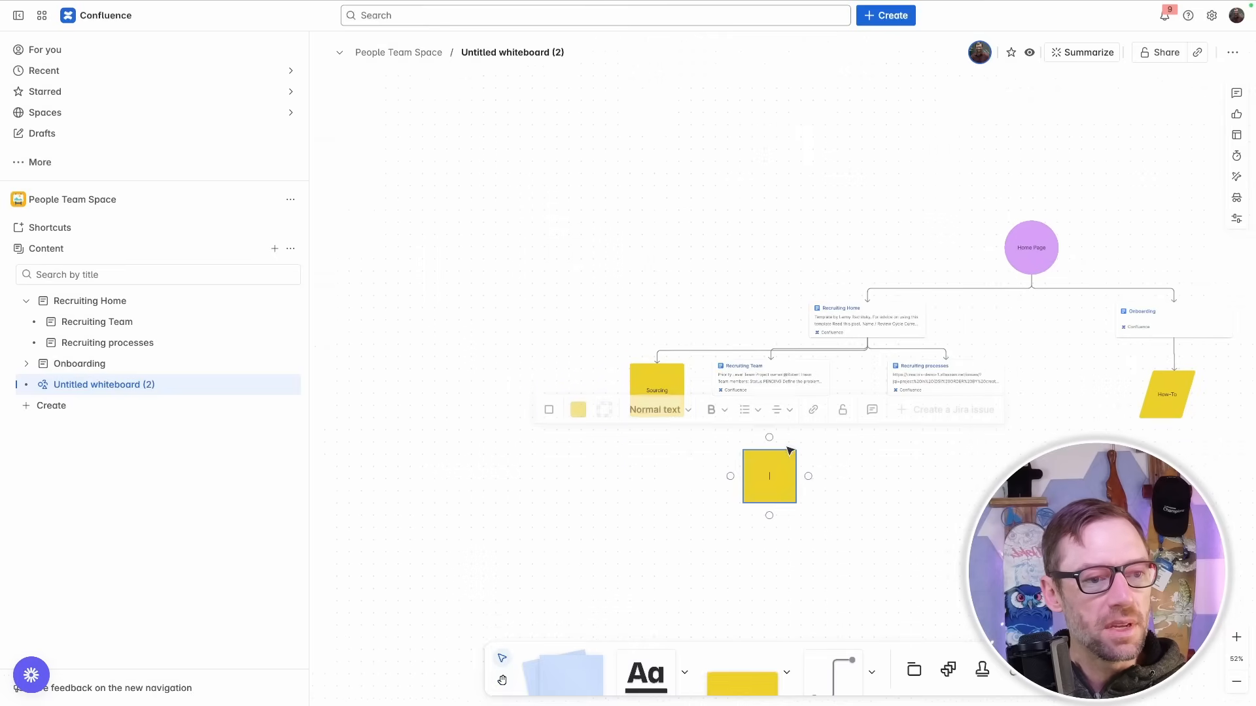
pyautogui.click(772, 385)
pyautogui.moveTo(771, 408); pyautogui.dragTo(774, 468)
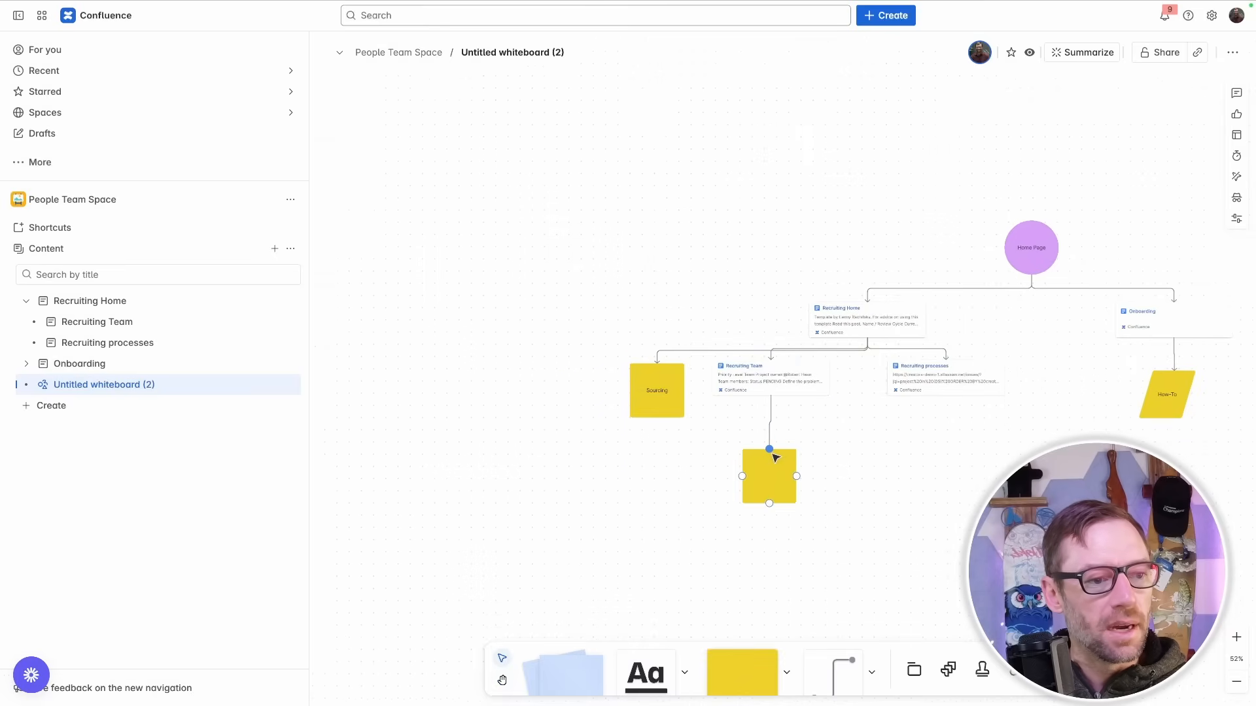
pyautogui.doubleClick(772, 468)
pyautogui.write('How to interview')
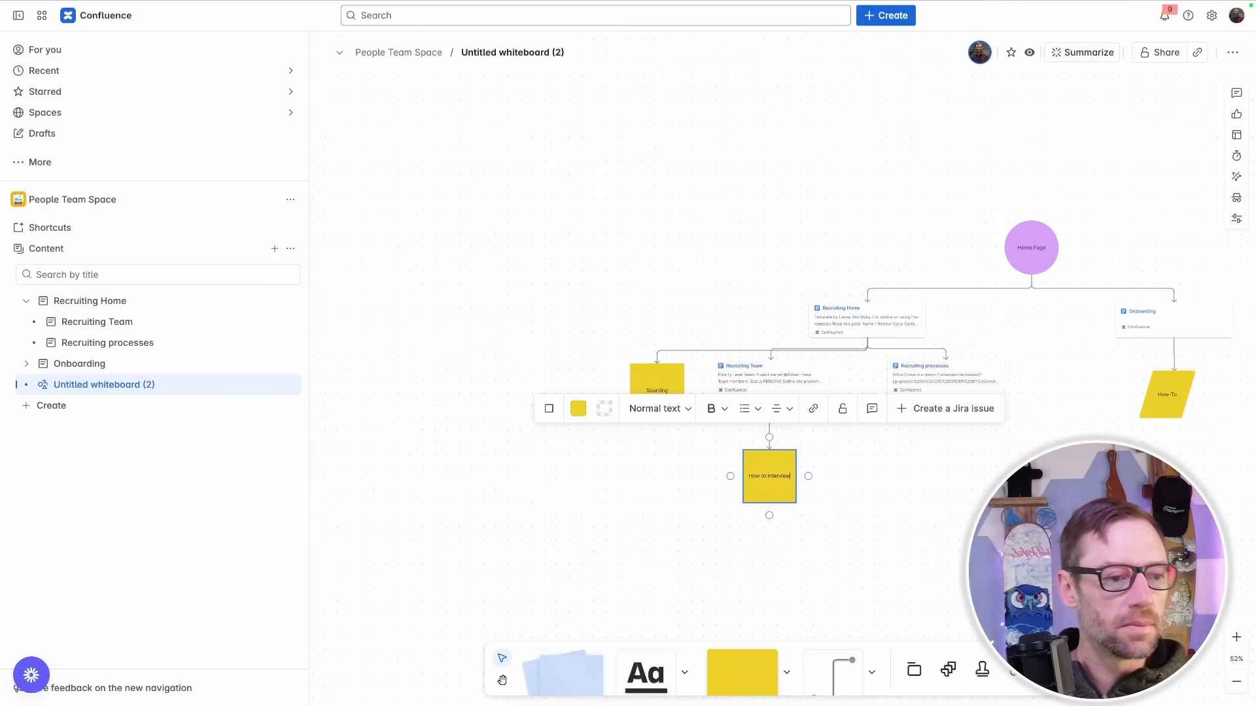
# Shift the How to interview square left and add a connected How to schedule square beside it under the Recruiting Team card.
pyautogui.click(807, 493)
pyautogui.moveTo(792, 478); pyautogui.dragTo(752, 474)
pyautogui.click(744, 664)
pyautogui.click(809, 473)
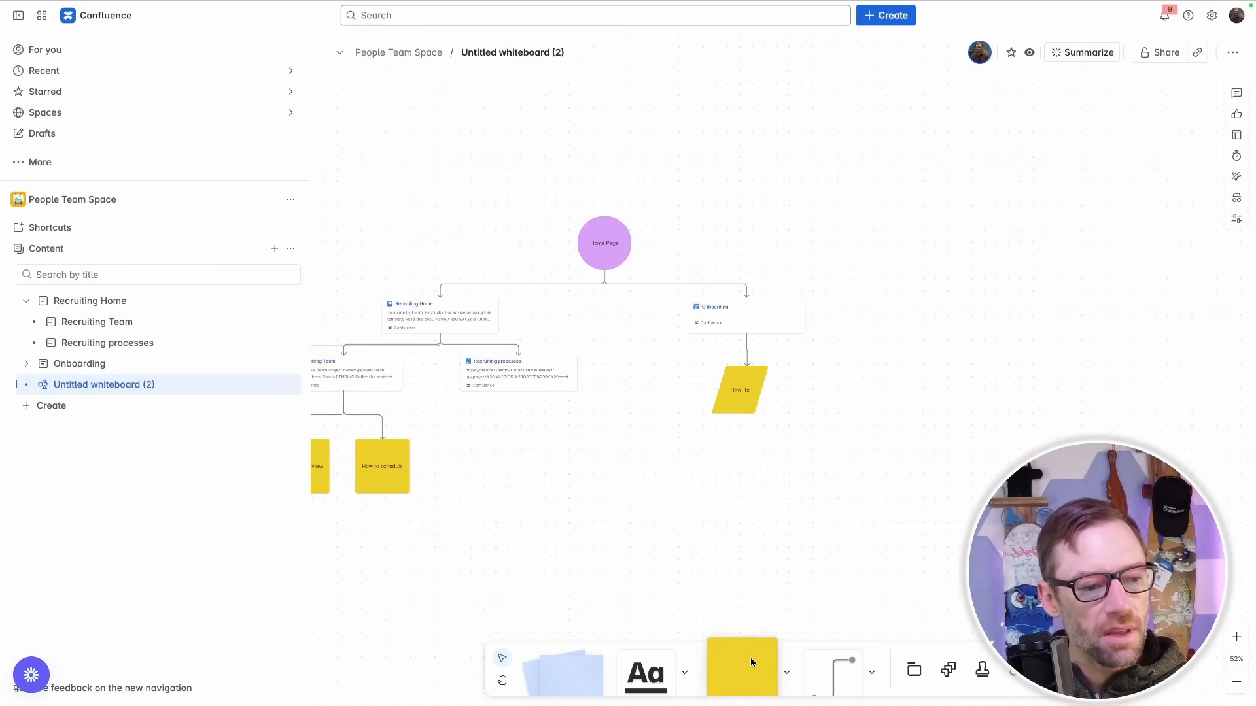
# Add a yellow square to the right of the Onboarding card, connect it from the Home Page circle and label it HR Policies.
pyautogui.moveTo(751, 657); pyautogui.dragTo(929, 308)
pyautogui.click(592, 261)
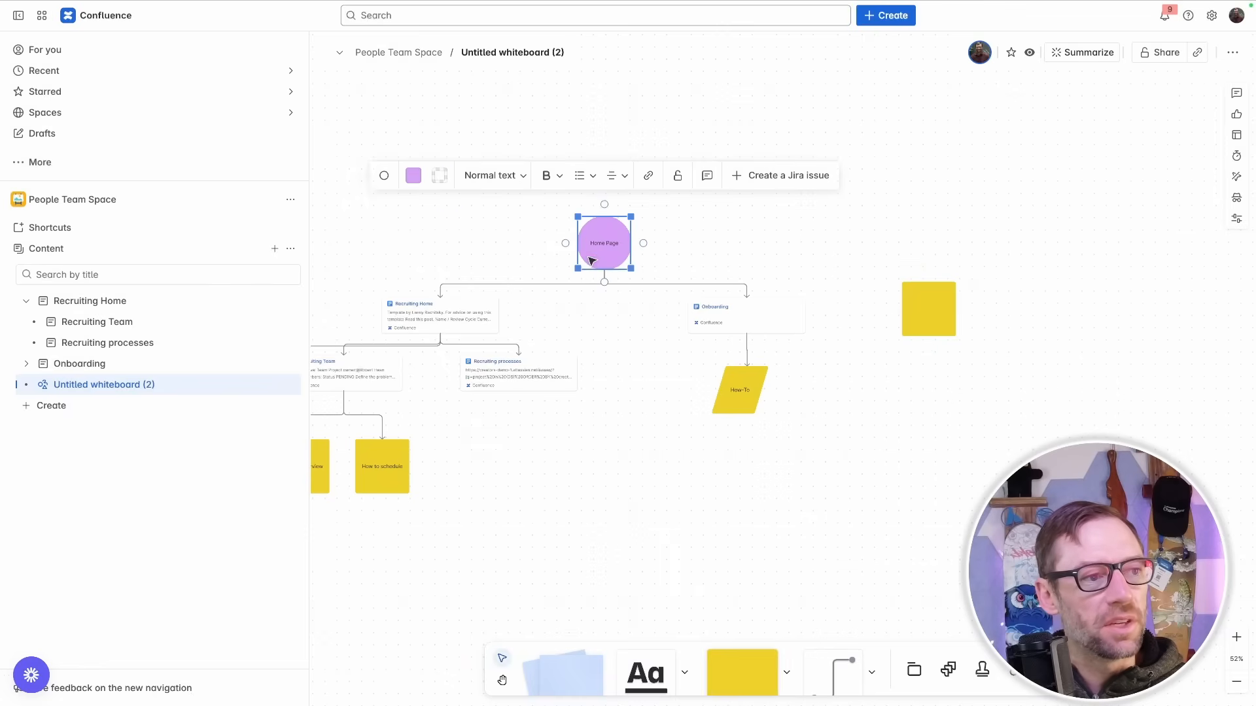
pyautogui.moveTo(604, 282); pyautogui.dragTo(935, 314)
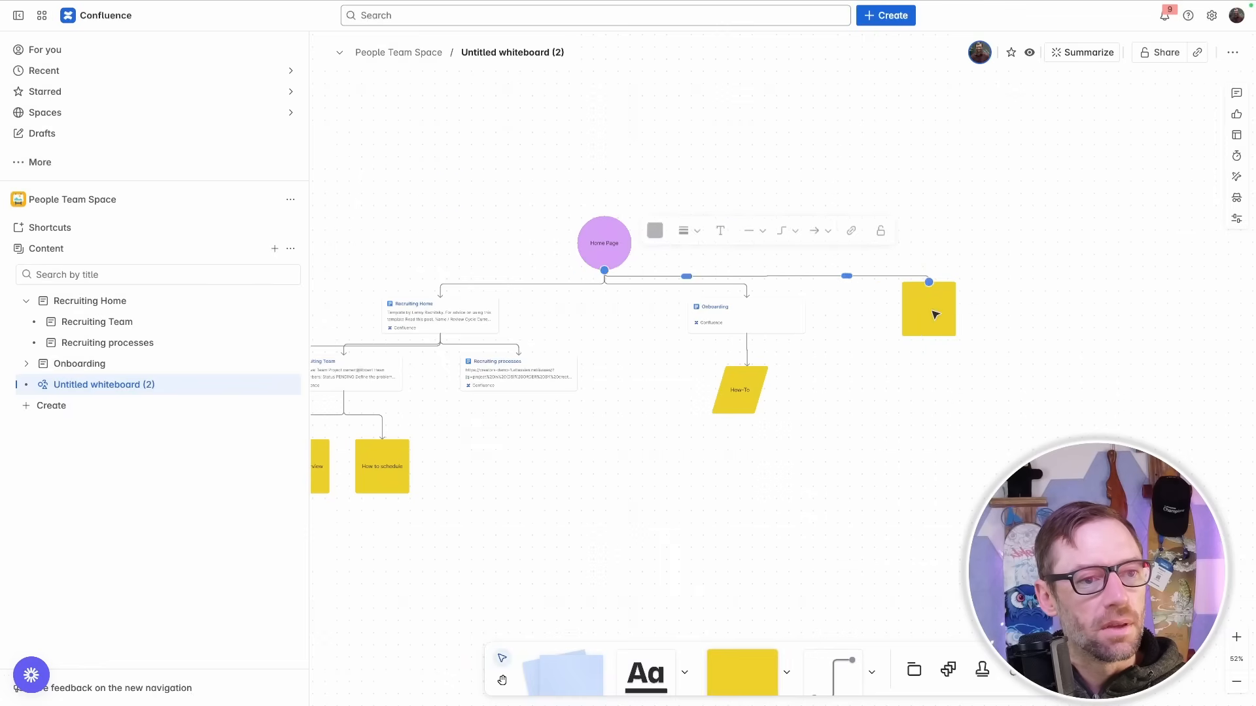
pyautogui.doubleClick(935, 314)
pyautogui.write('HR Policies')
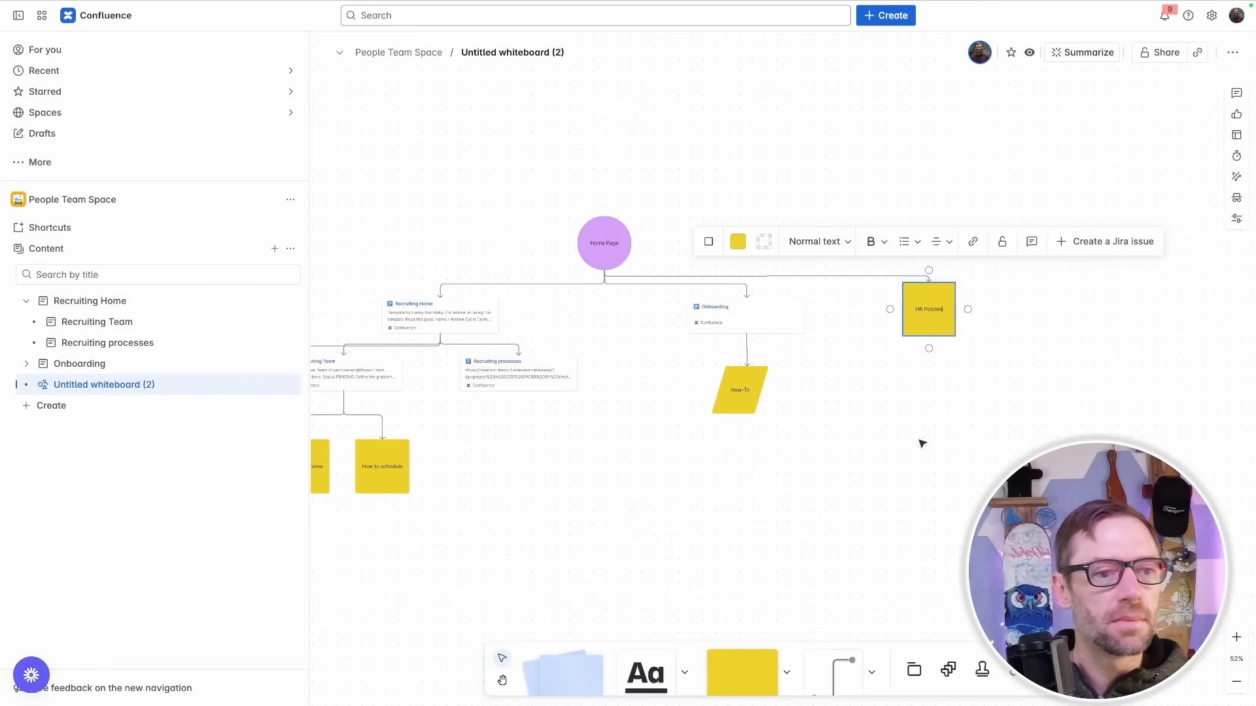
pyautogui.click(922, 444)
# Add a yellow parallelogram below the HR Policies square, connect it to the square and label it Policies.
pyautogui.click(787, 673)
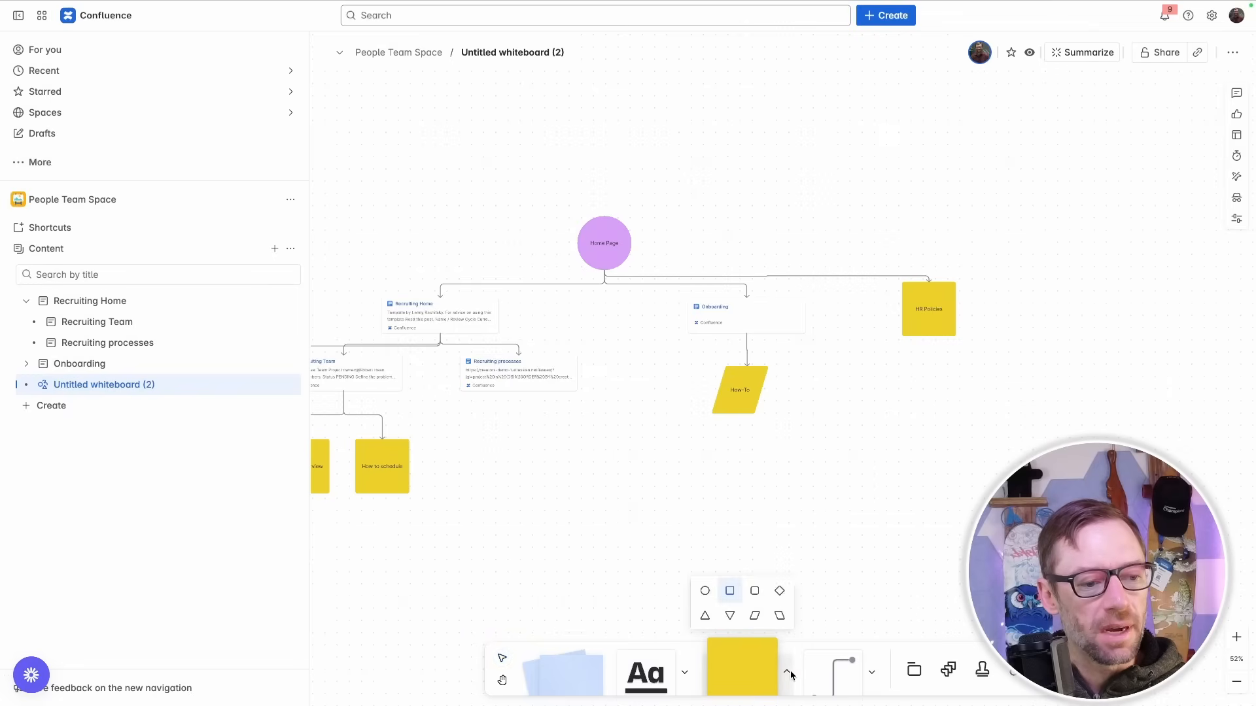
pyautogui.click(754, 615)
pyautogui.click(932, 412)
pyautogui.click(928, 307)
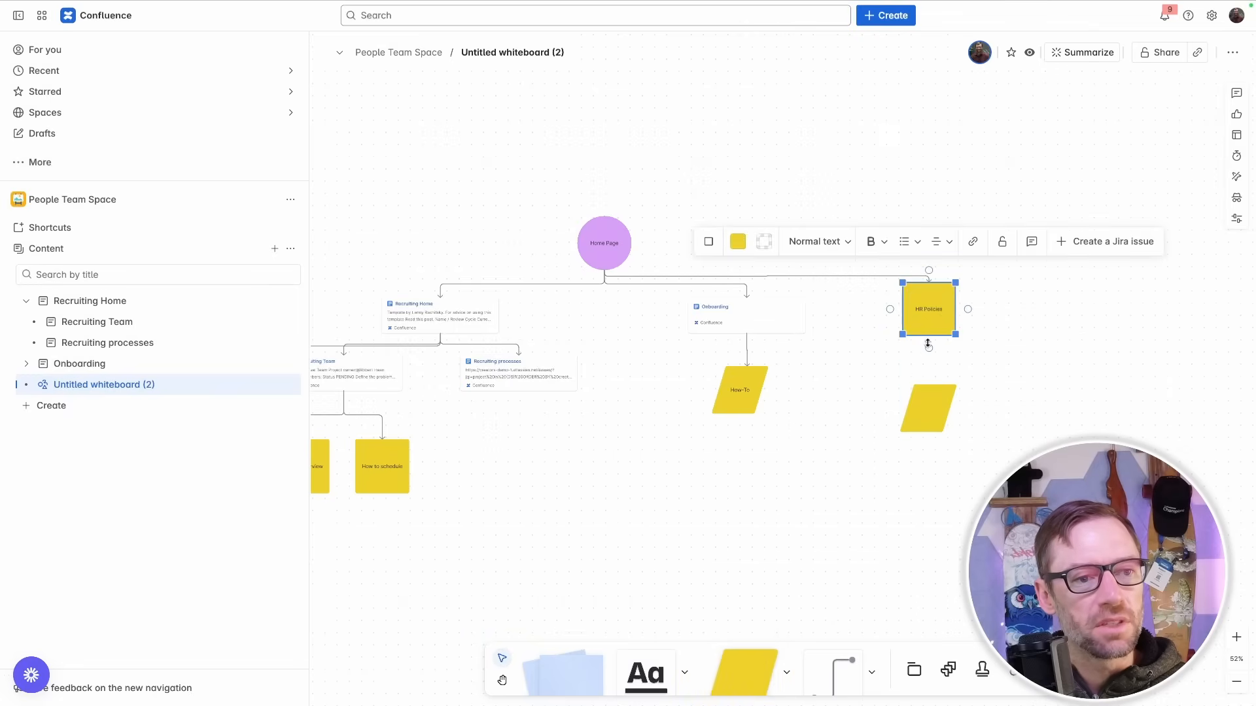
pyautogui.moveTo(929, 337); pyautogui.dragTo(933, 400)
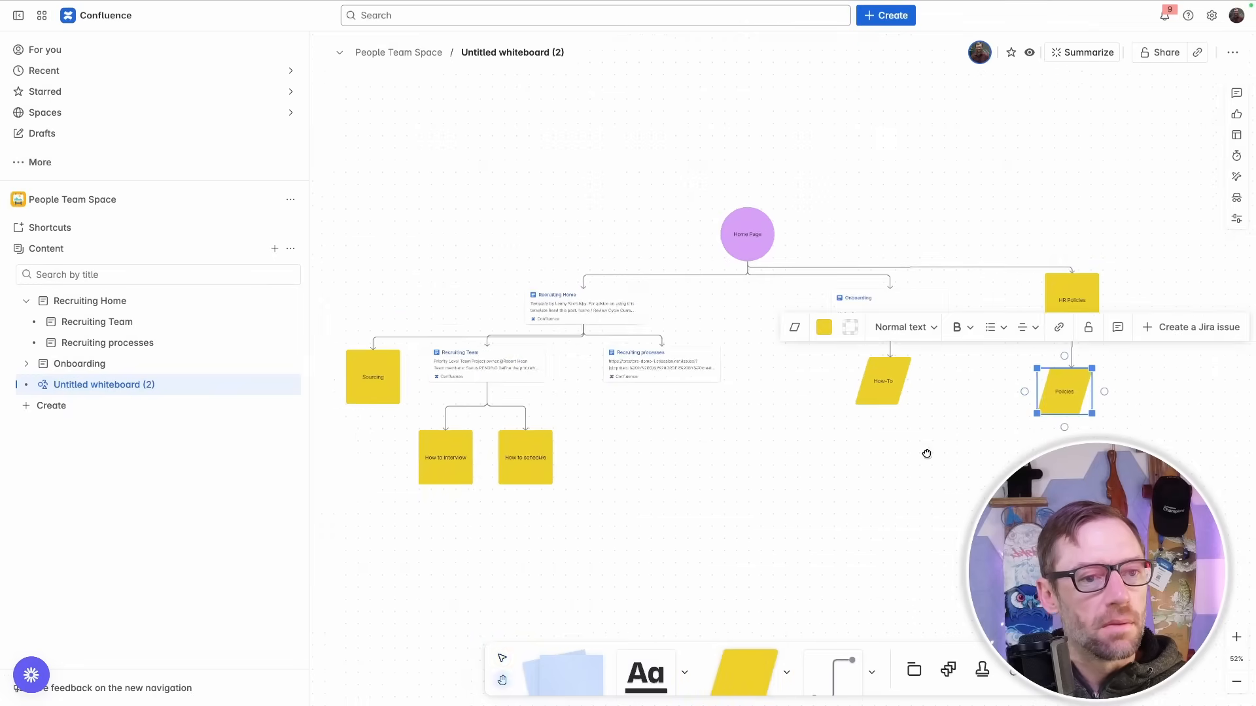
pyautogui.click(925, 453)
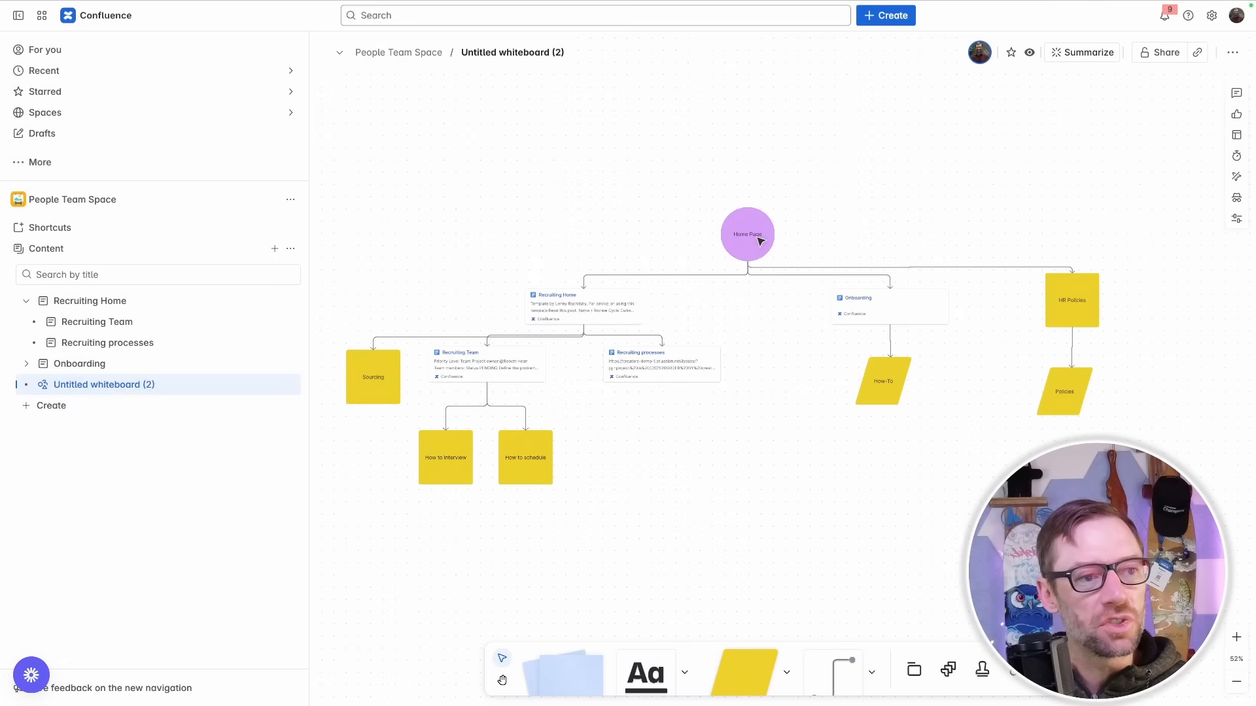
# Move the Home Page circle slightly upward, away from the row of pages beneath it.
pyautogui.moveTo(761, 242); pyautogui.dragTo(761, 235)
pyautogui.click(743, 391)
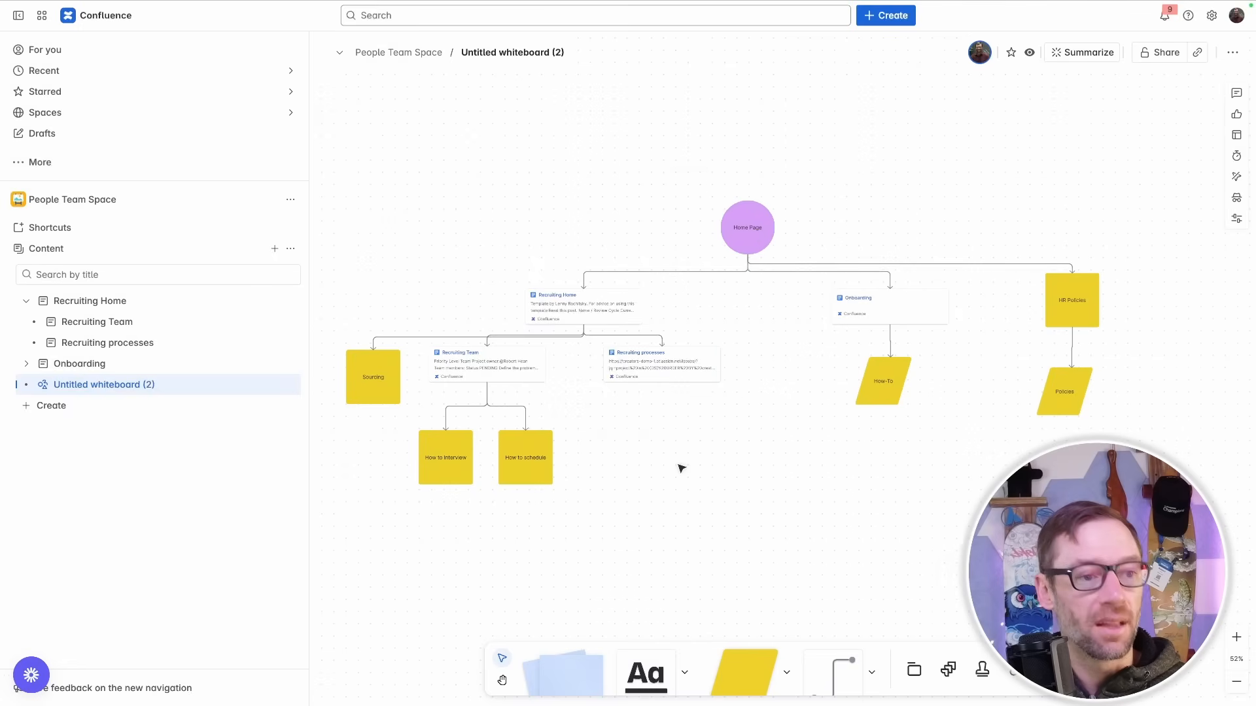
# Stack a blank parallelogram and copies of the Sourcing square and Home Page circle in the empty area left of the diagram.
pyautogui.moveTo(671, 467); pyautogui.dragTo(1023, 485)
pyautogui.click(905, 370)
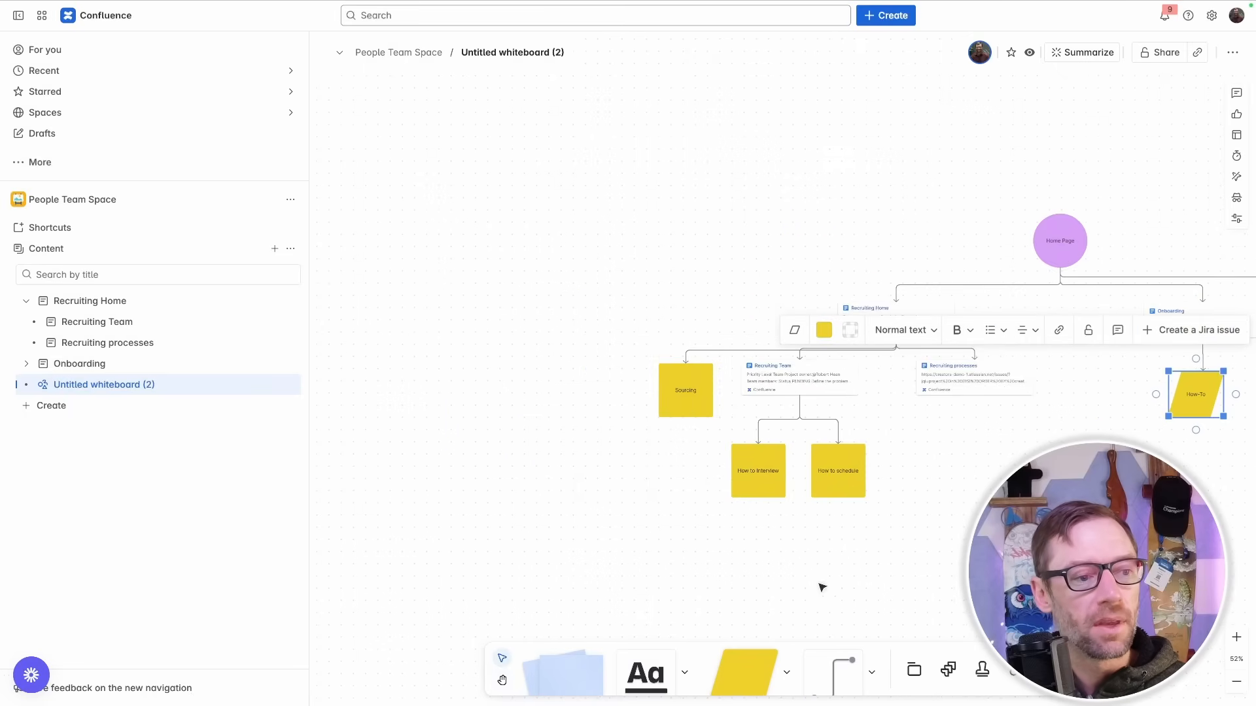
pyautogui.moveTo(743, 669); pyautogui.dragTo(453, 269)
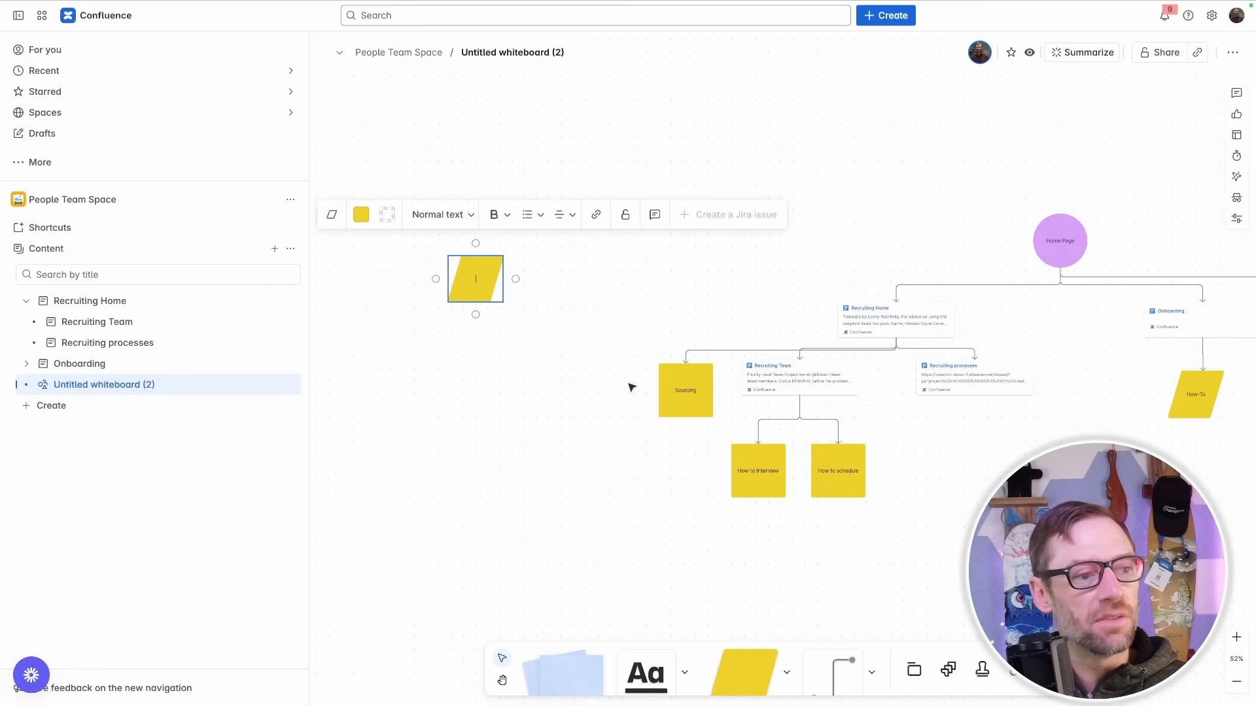
pyautogui.click(686, 390)
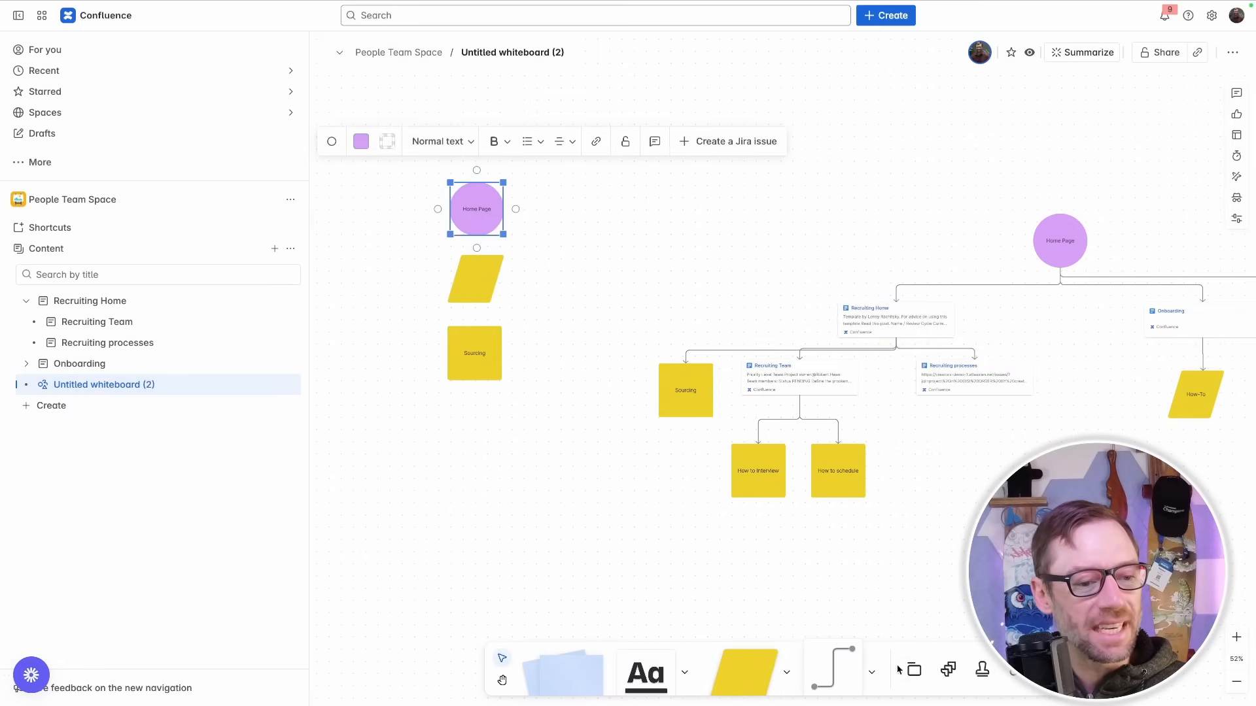
# Draw a section around the three stacked legend shapes and title it Key.
pyautogui.click(914, 670)
pyautogui.moveTo(478, 271); pyautogui.dragTo(536, 410)
pyautogui.click(460, 168)
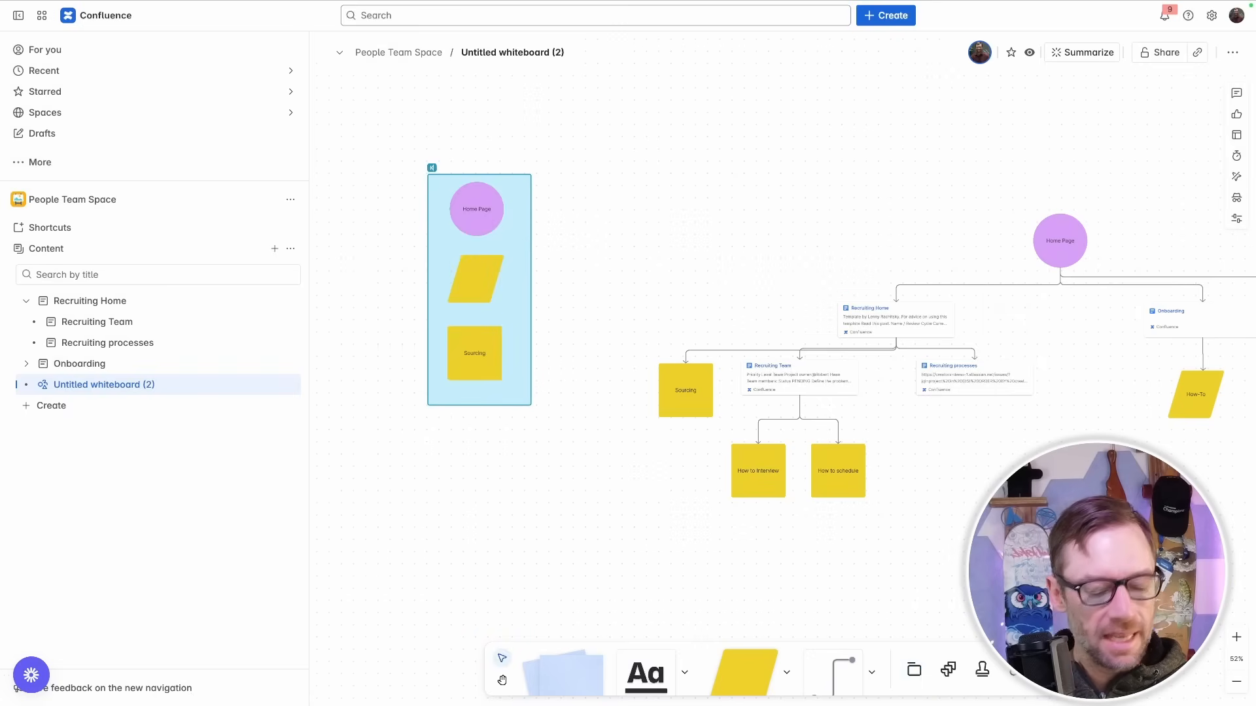
# In the Key section, label the parallelogram Multiple Pages and the square Single Page.
pyautogui.click(476, 279)
pyautogui.doubleClick(468, 351)
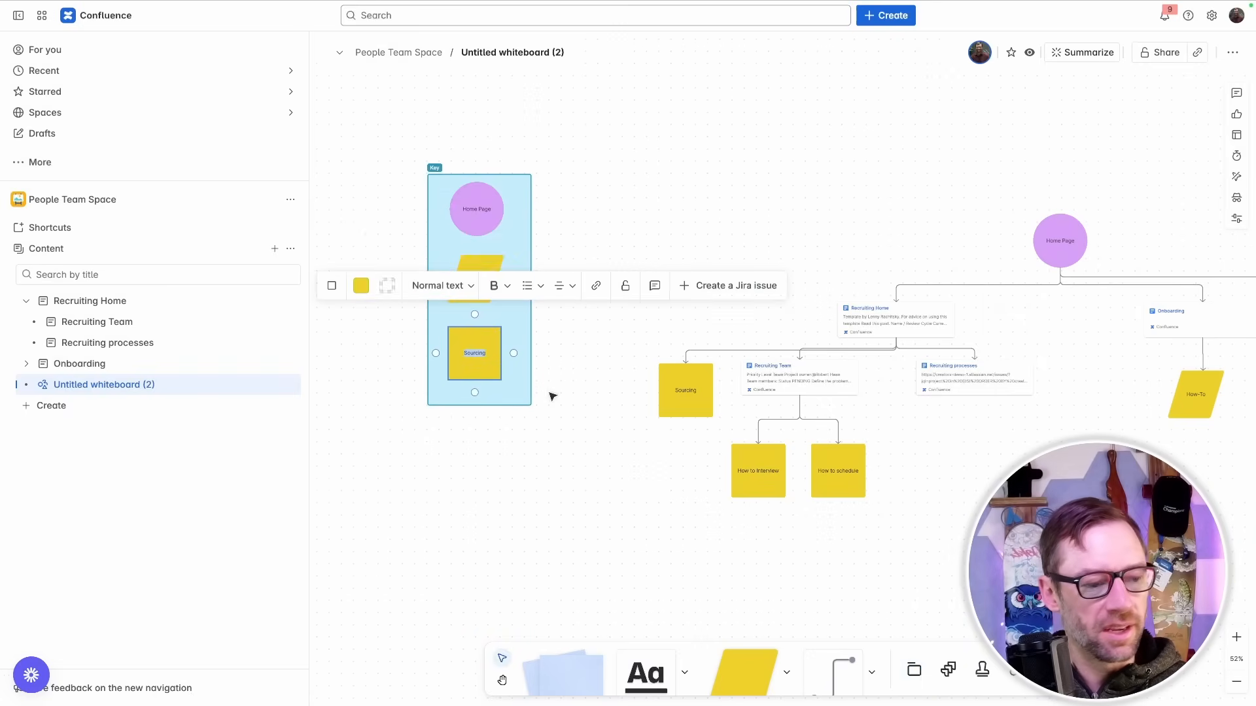
pyautogui.write('Single Page')
pyautogui.click(615, 465)
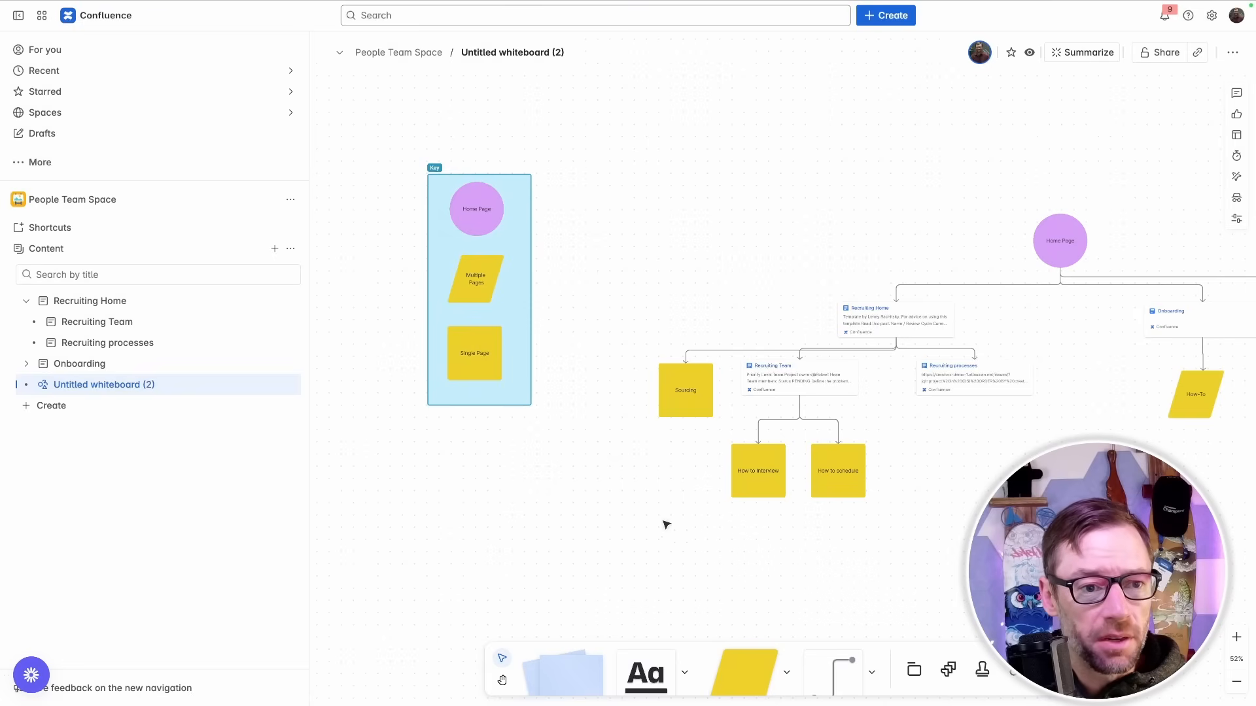
pyautogui.click(677, 414)
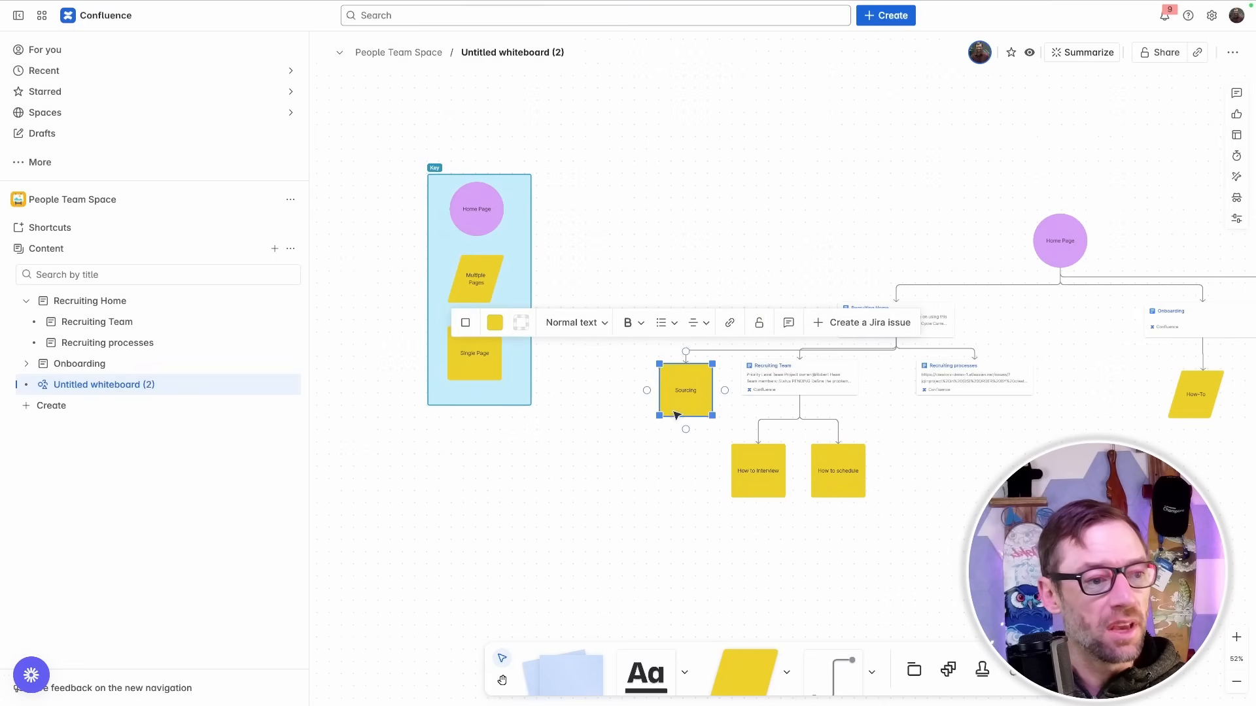
pyautogui.click(1083, 242)
pyautogui.click(1058, 417)
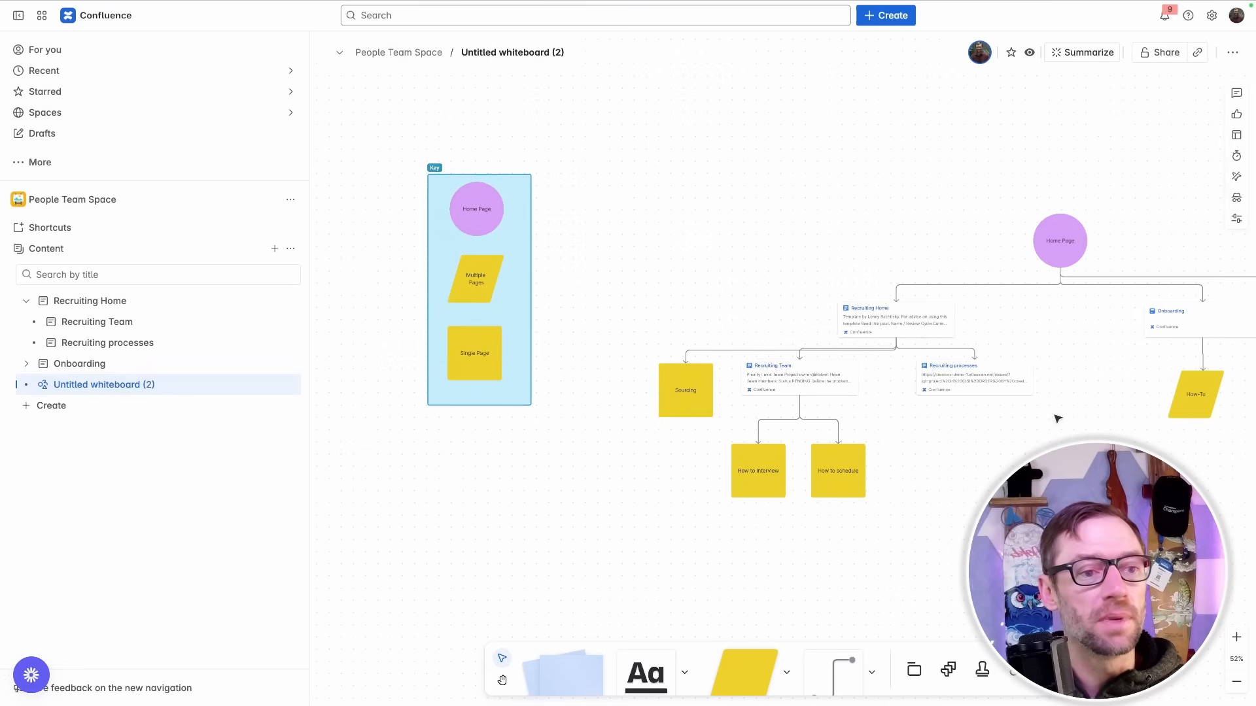
# Change the fill of the HR Policies square and the Policies parallelogram to light pink.
pyautogui.moveTo(1032, 458); pyautogui.dragTo(863, 461)
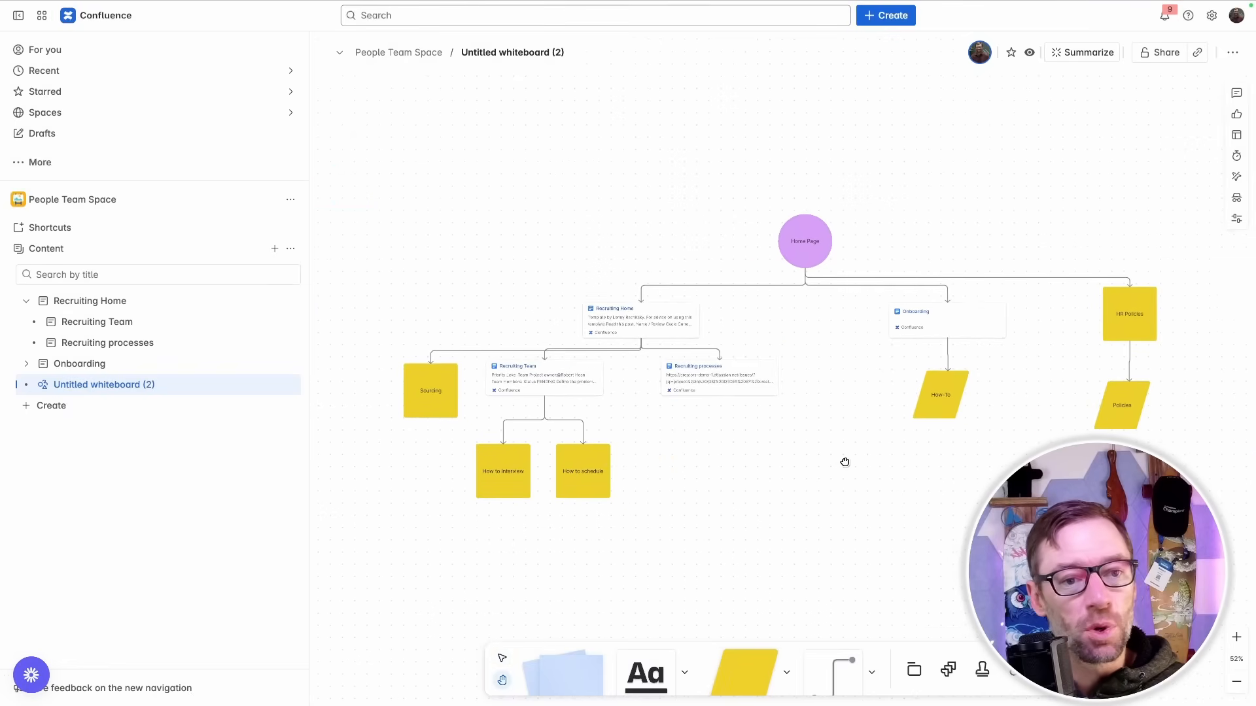
pyautogui.moveTo(845, 462); pyautogui.dragTo(844, 463)
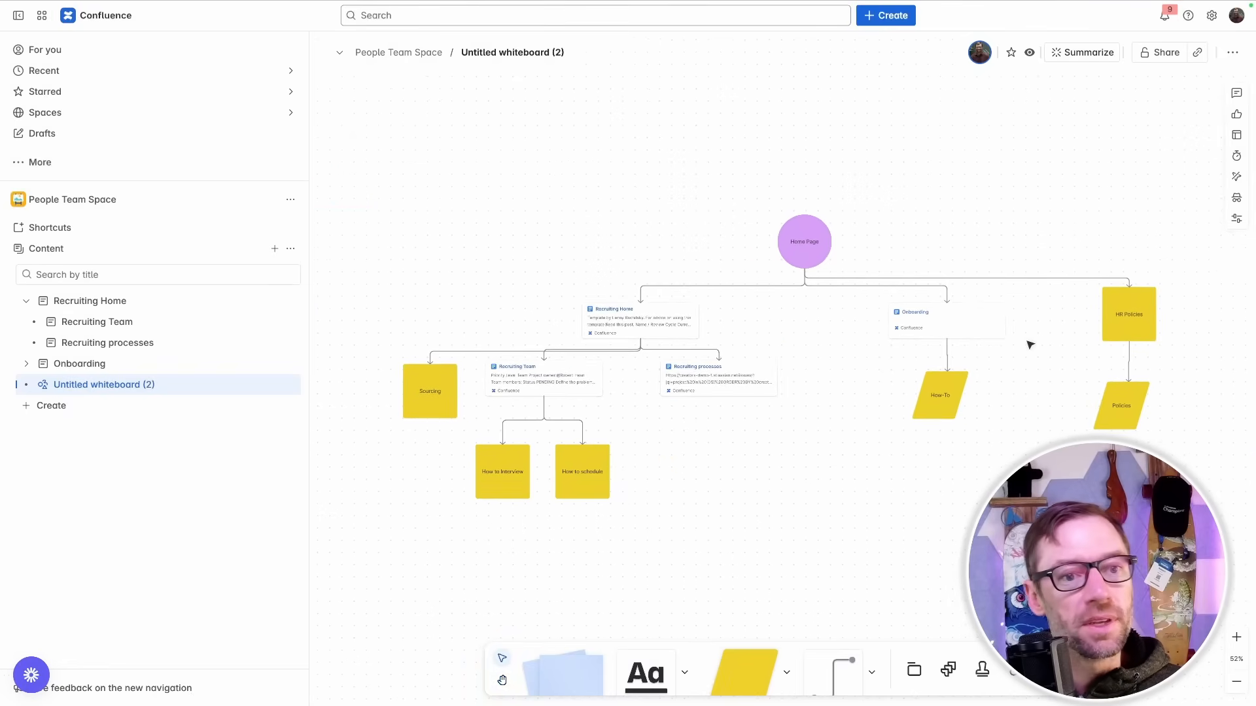
pyautogui.moveTo(1034, 392); pyautogui.dragTo(1016, 388)
pyautogui.click(1091, 327)
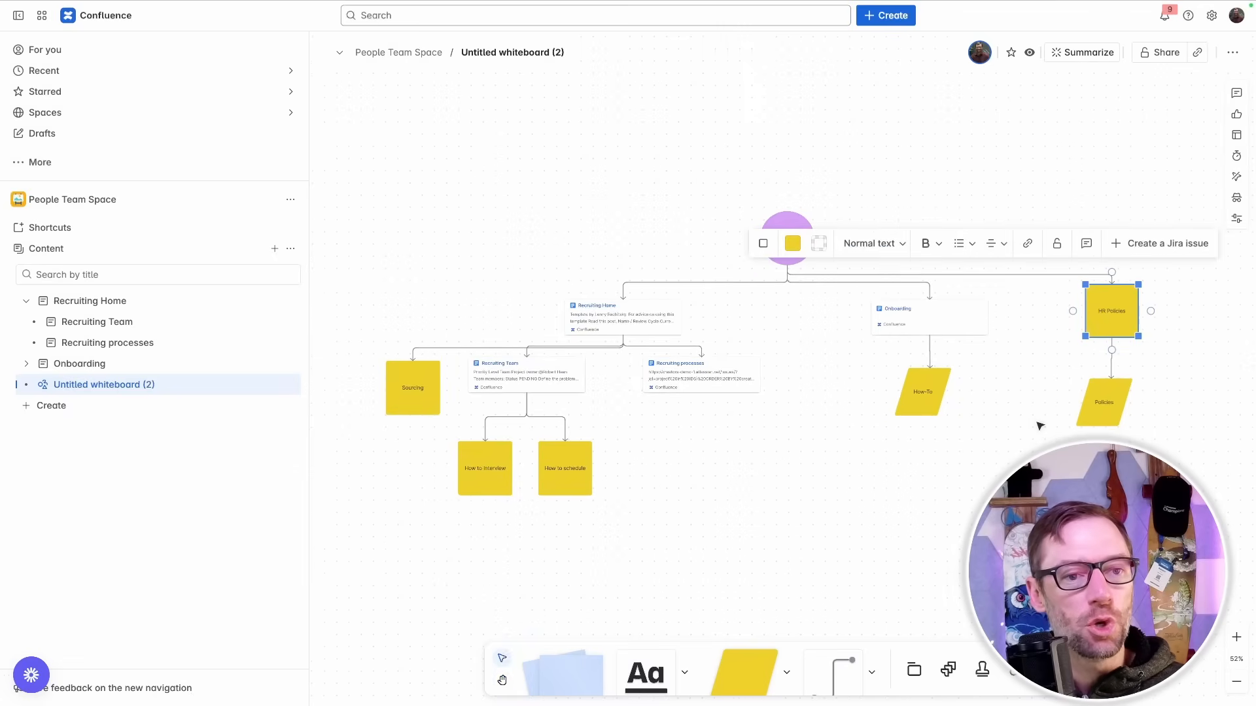
pyautogui.click(792, 243)
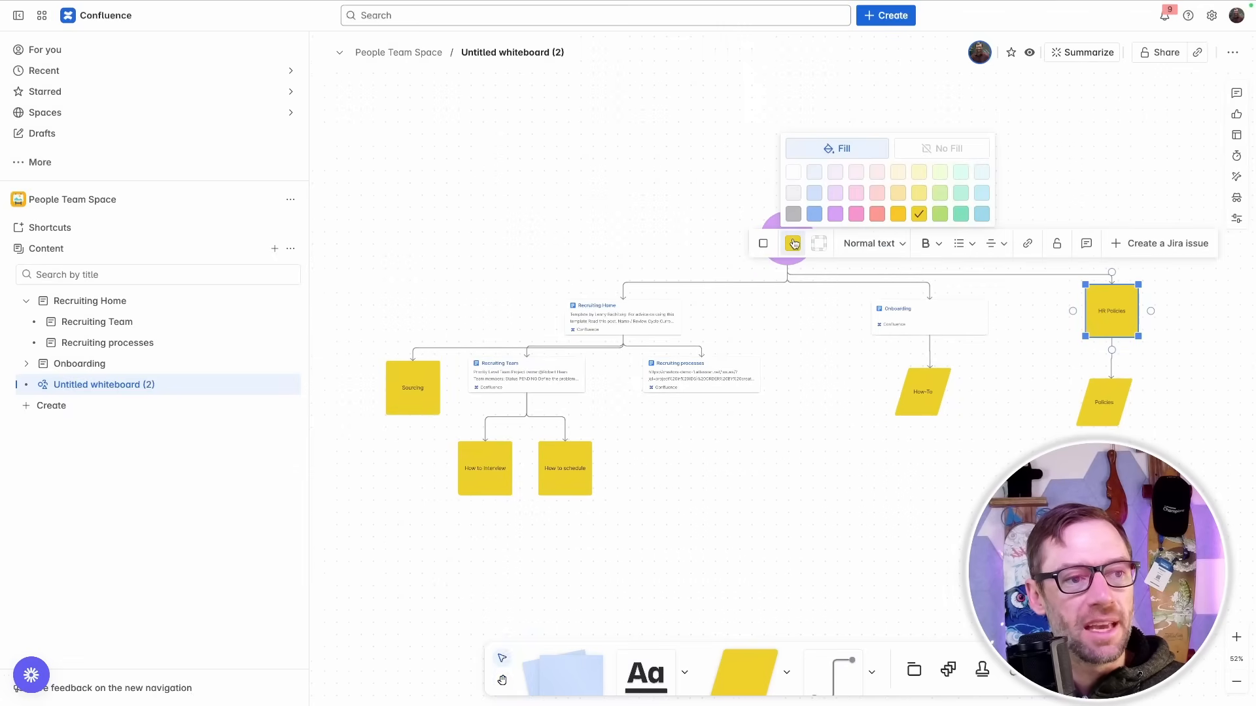
pyautogui.click(856, 214)
pyautogui.click(1121, 390)
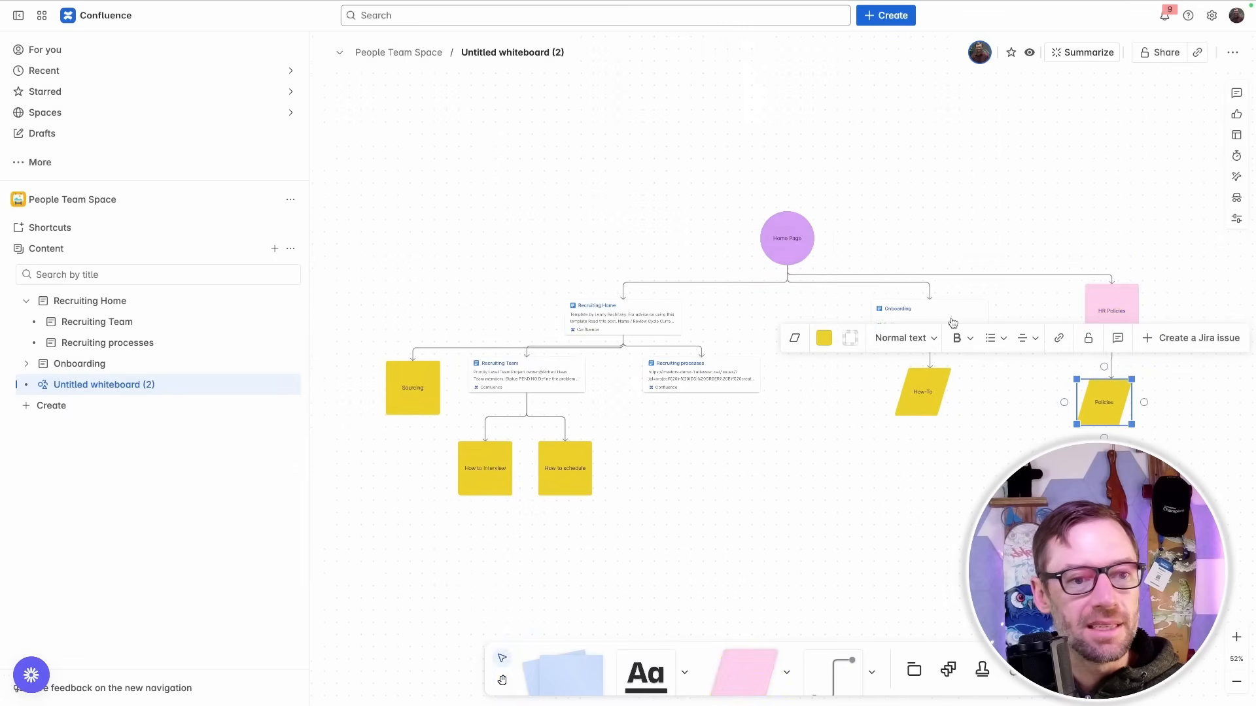
pyautogui.click(815, 338)
pyautogui.click(890, 287)
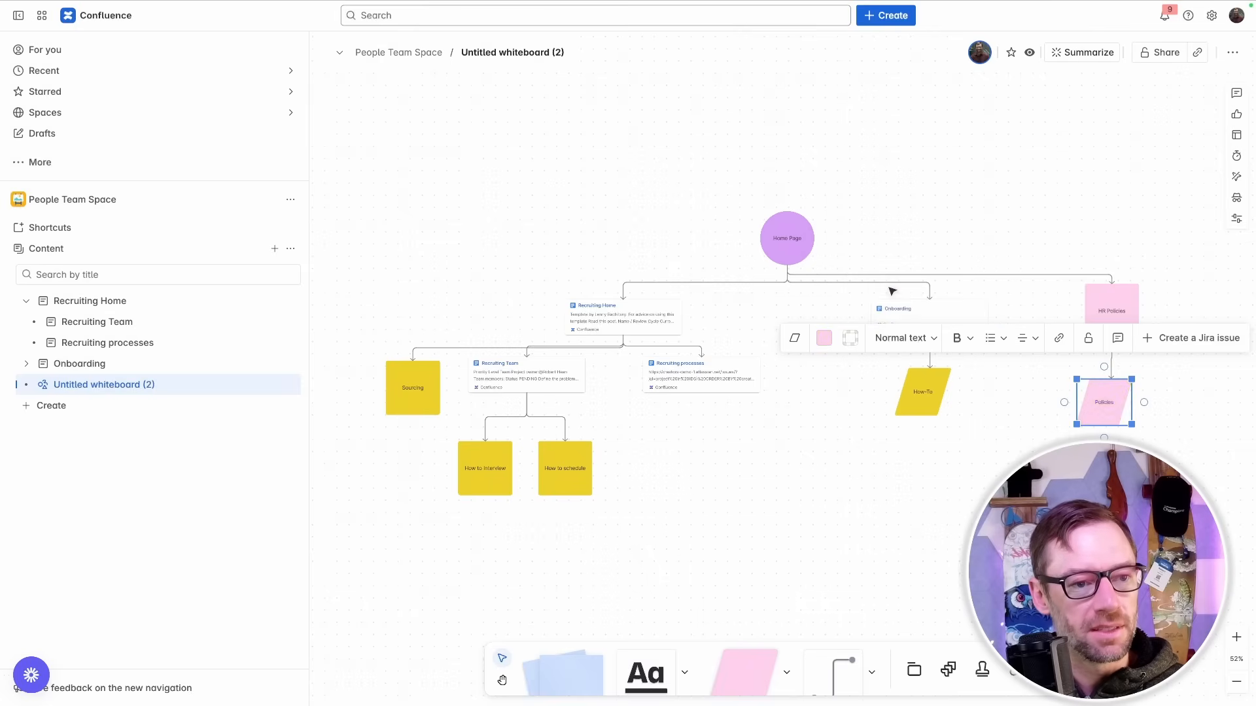
# Change the fill of the How-To parallelogram under the Onboarding card to green.
pyautogui.click(903, 412)
pyautogui.click(753, 507)
pyautogui.click(924, 390)
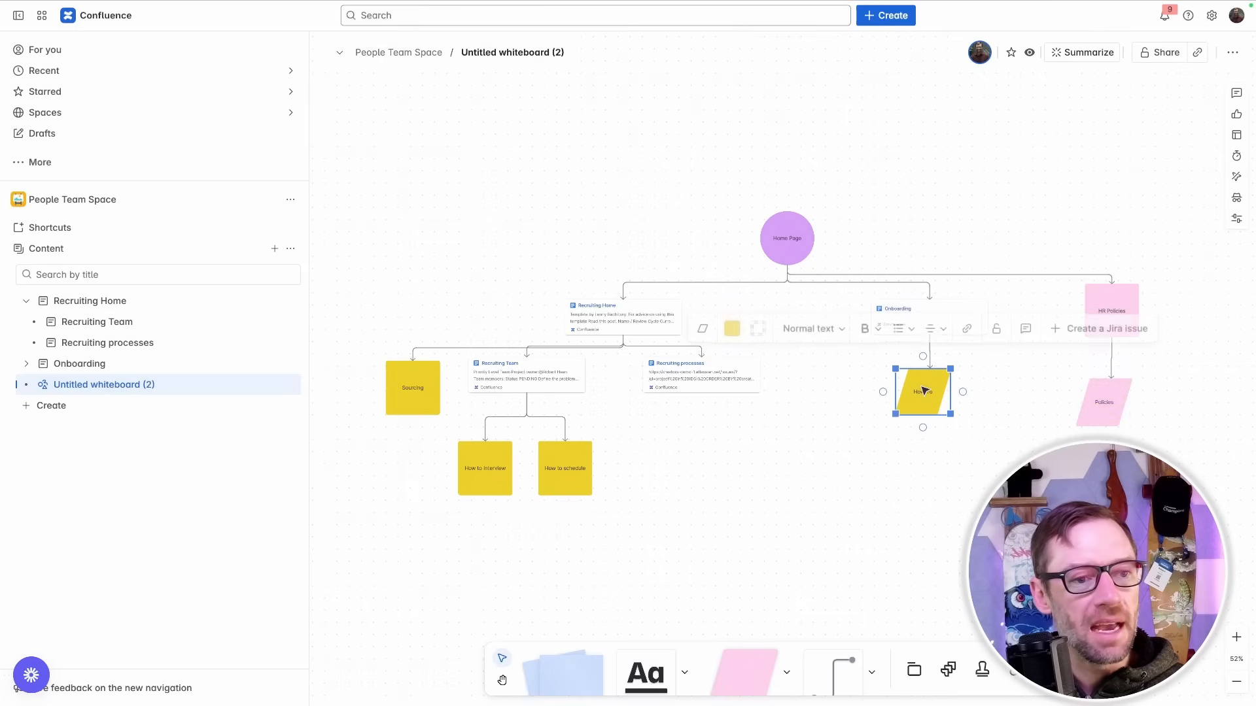
pyautogui.click(732, 328)
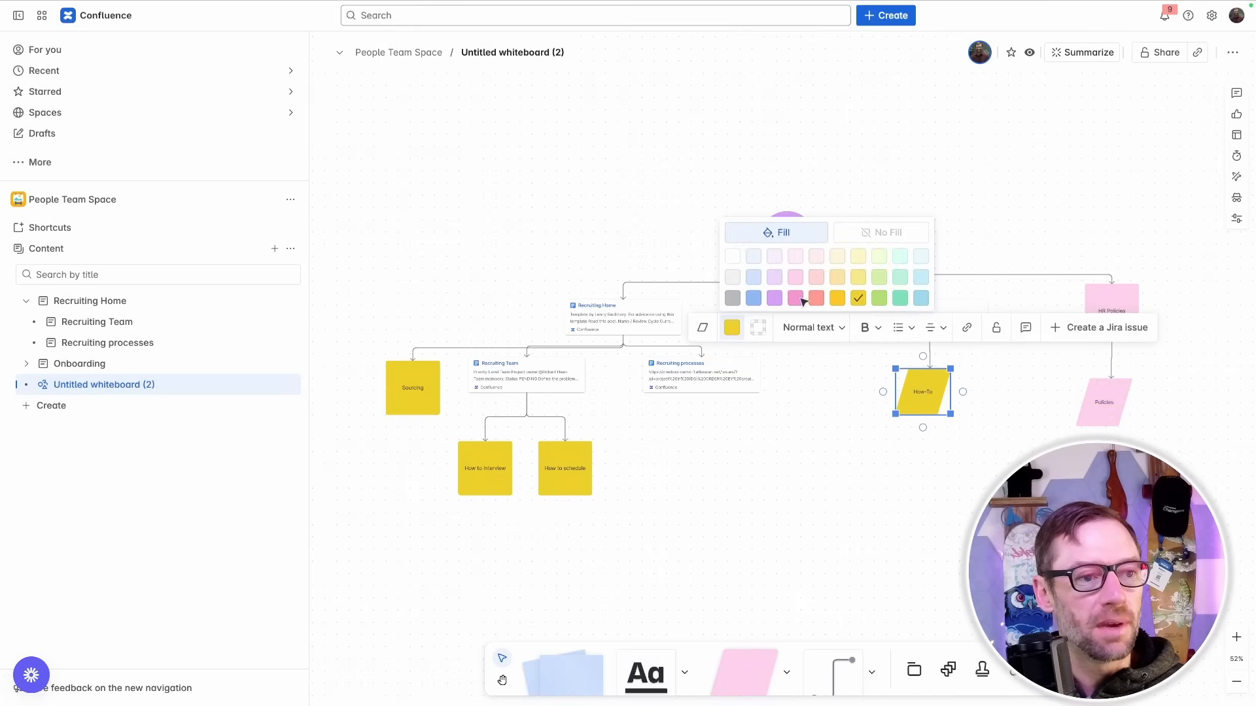
pyautogui.click(878, 298)
pyautogui.click(628, 437)
# Change the fill of the Sourcing, How to Interview and How to schedule squares to light mint green.
pyautogui.moveTo(628, 437); pyautogui.dragTo(737, 414)
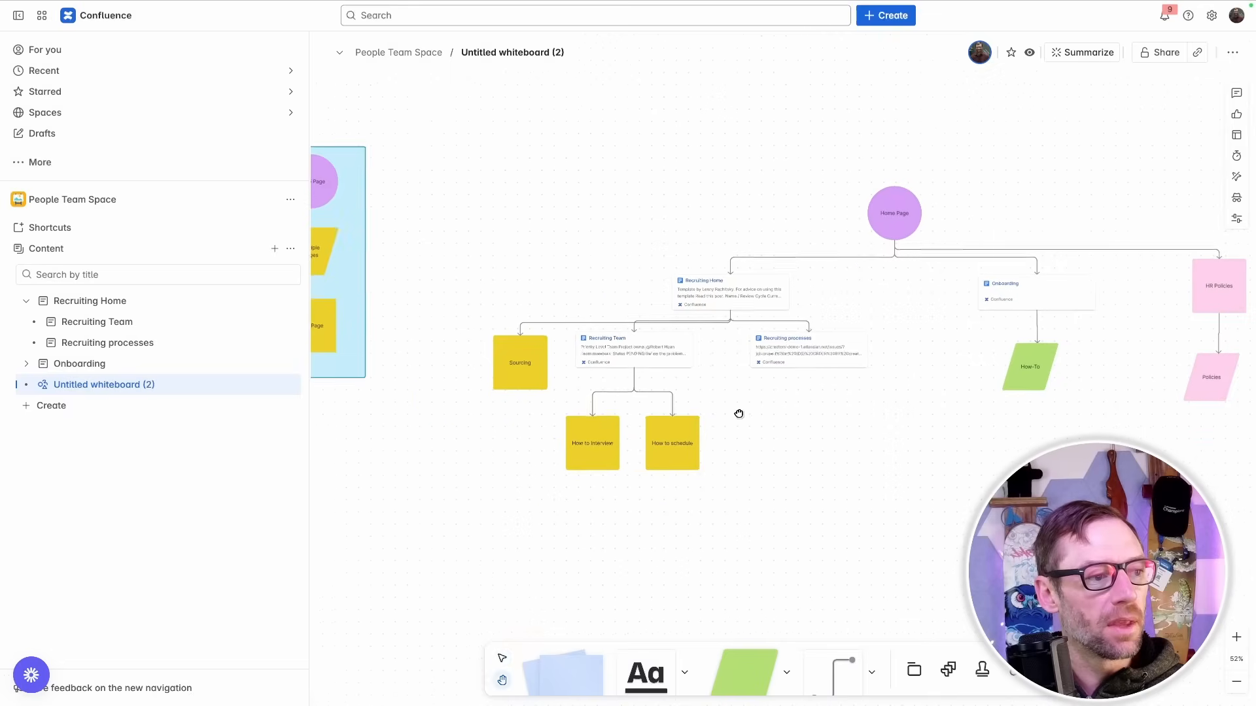
pyautogui.click(546, 386)
pyautogui.click(361, 294)
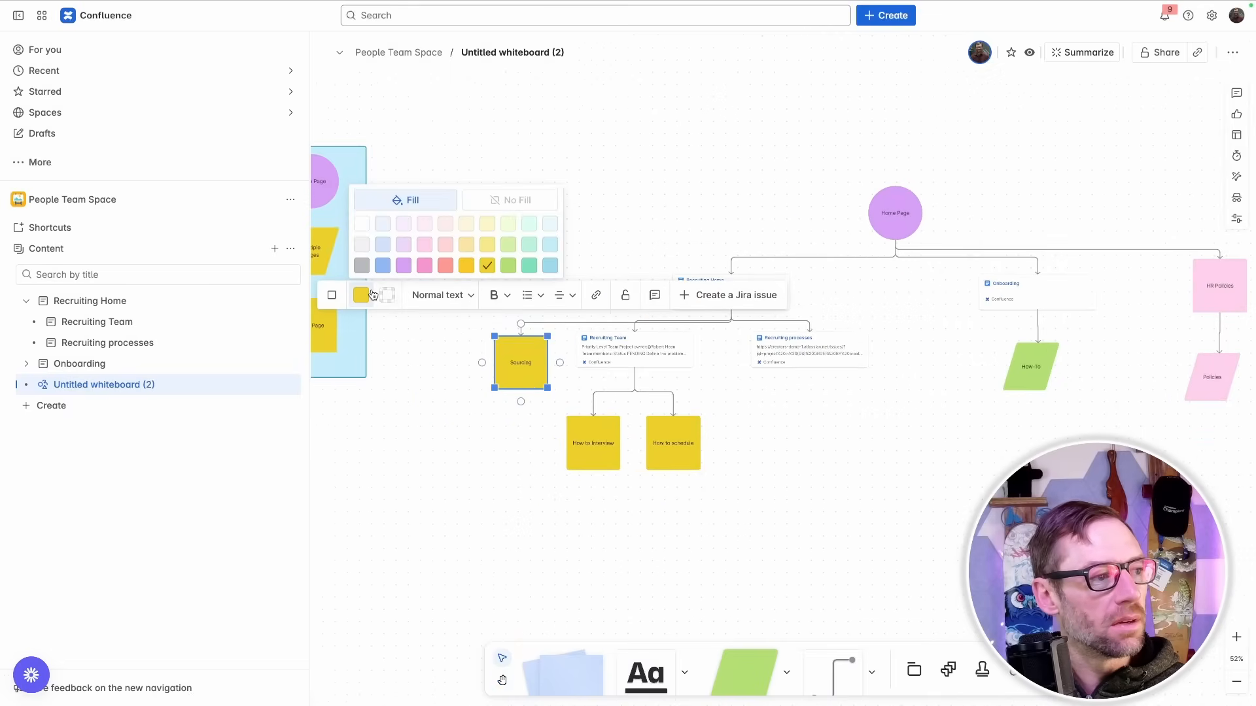
pyautogui.click(529, 249)
pyautogui.click(590, 447)
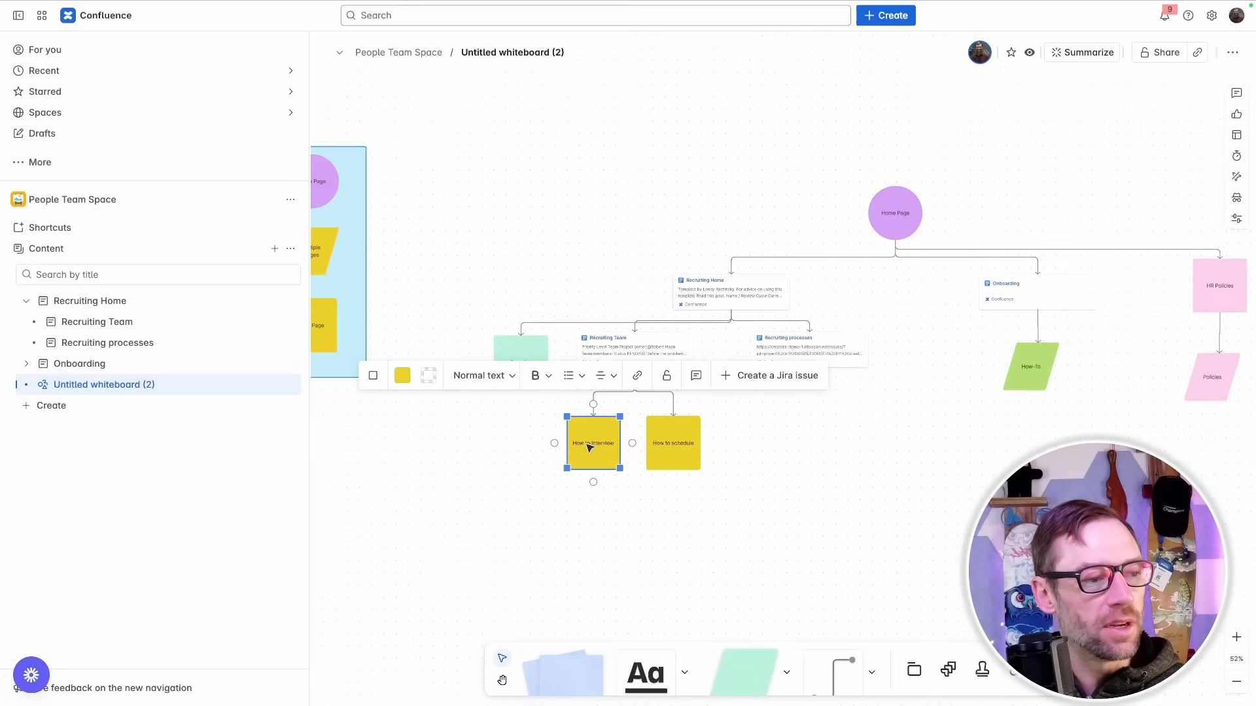
pyautogui.click(402, 377)
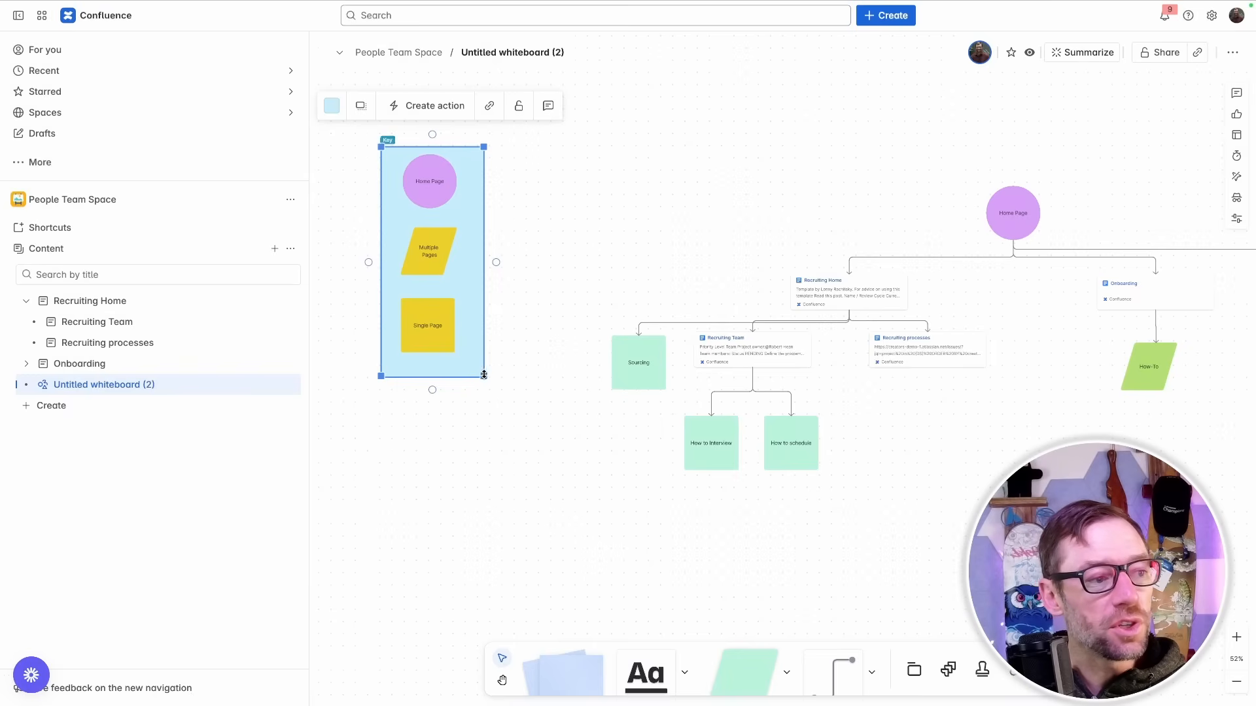
# Widen the Key section and place a copy of the mint green Sourcing square beside the Multiple Pages parallelogram.
pyautogui.moveTo(489, 377); pyautogui.dragTo(580, 375)
pyautogui.click(661, 372)
pyautogui.press('super+c')
pyautogui.press('super+v')
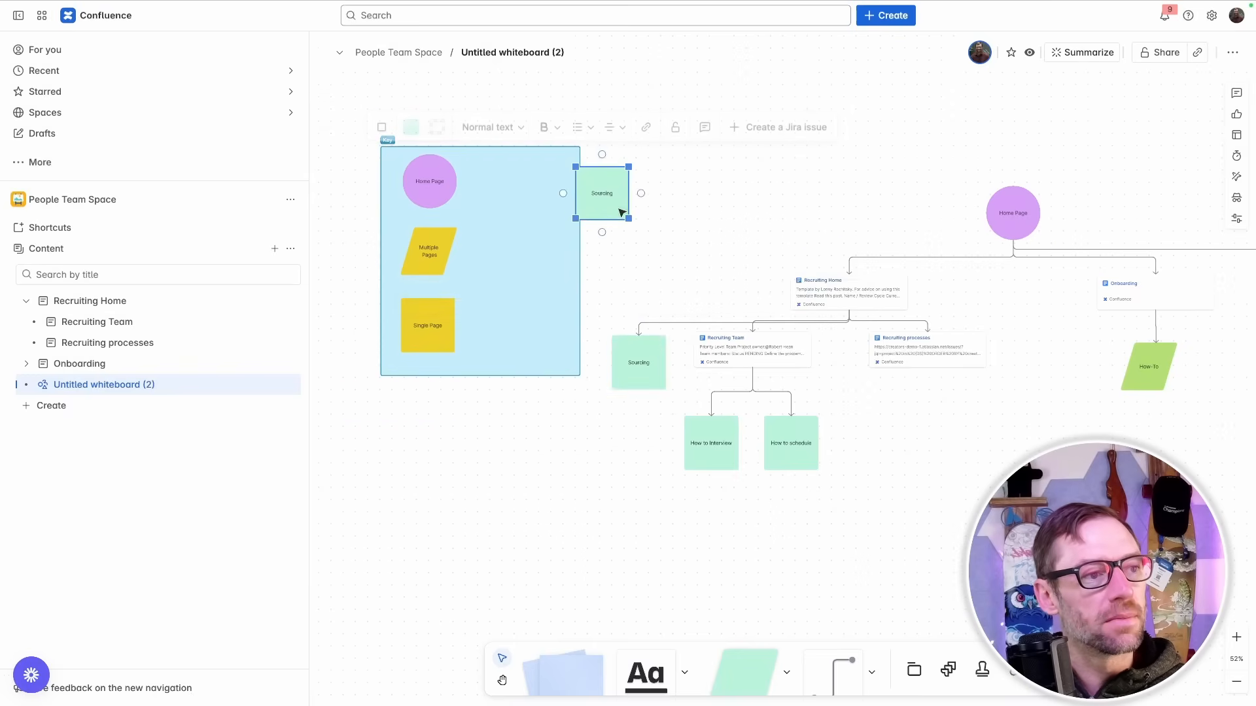
pyautogui.moveTo(622, 213); pyautogui.dragTo(541, 274)
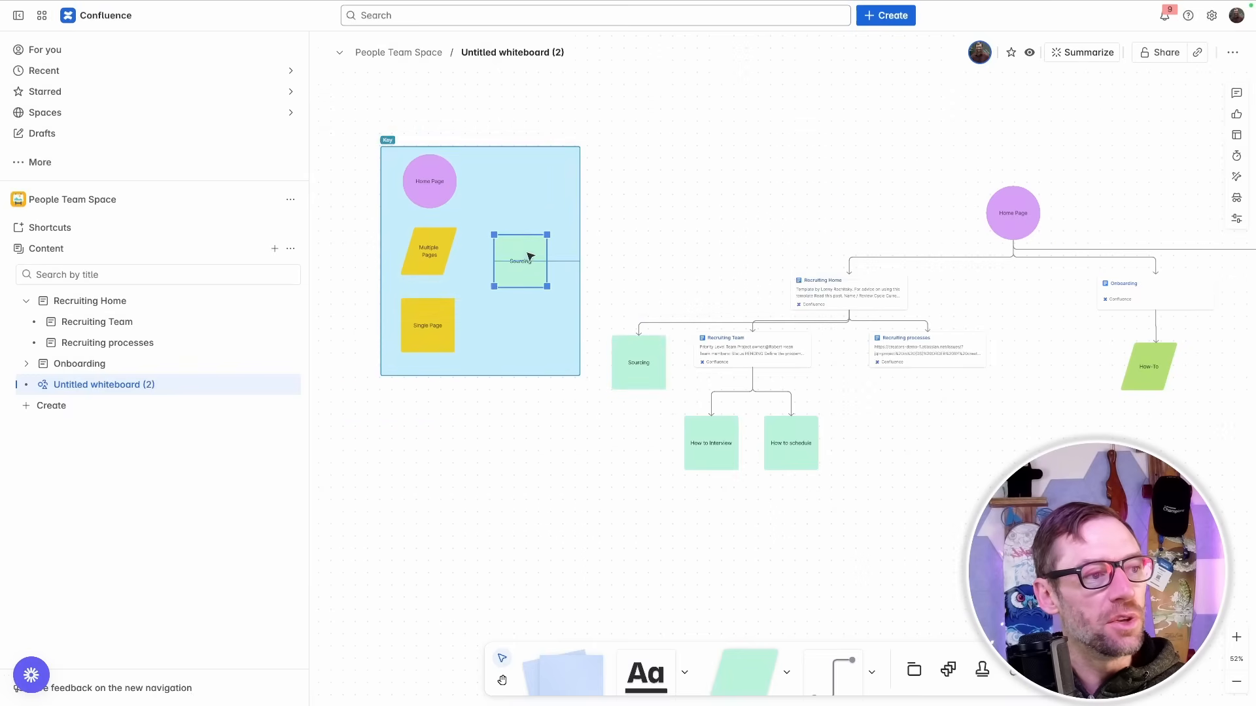
# Add copies of the green How-To parallelogram and the pink HR Policies square below and above the Sourcing copy in the Key section.
pyautogui.click(1150, 366)
pyautogui.press('super+c')
pyautogui.press('super+v')
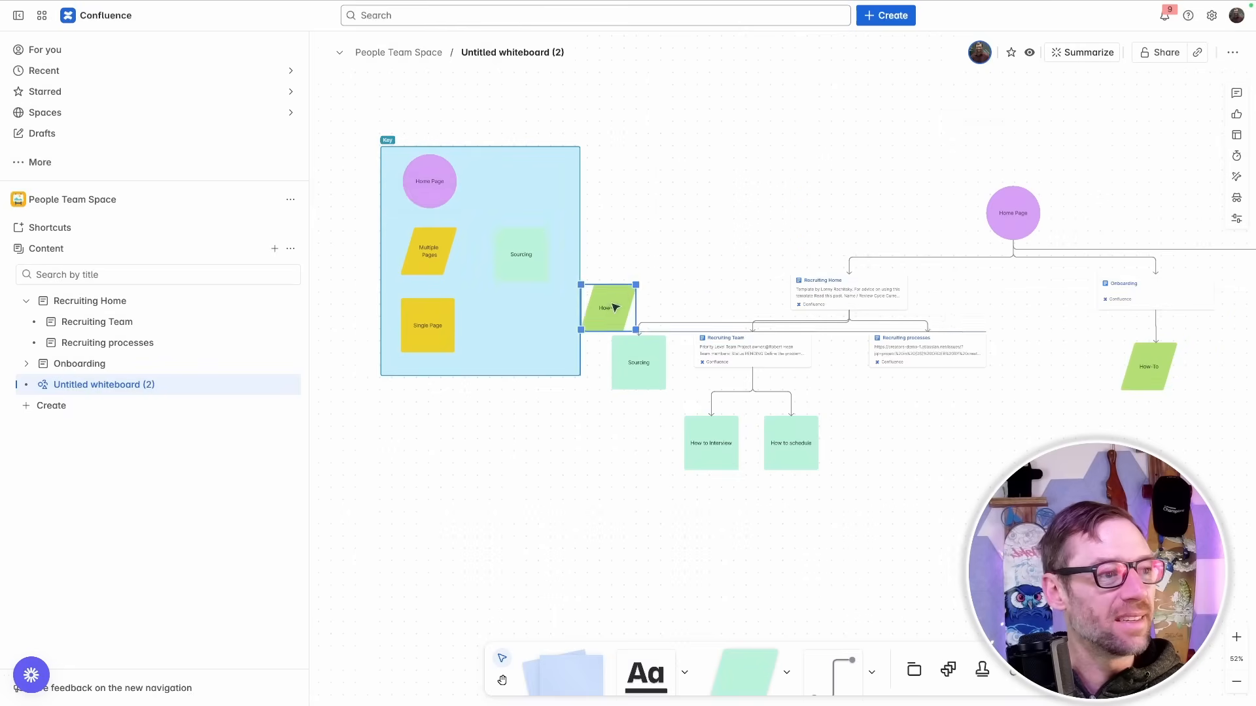
pyautogui.moveTo(615, 308); pyautogui.dragTo(528, 322)
pyautogui.hscroll(5, 698, 429)
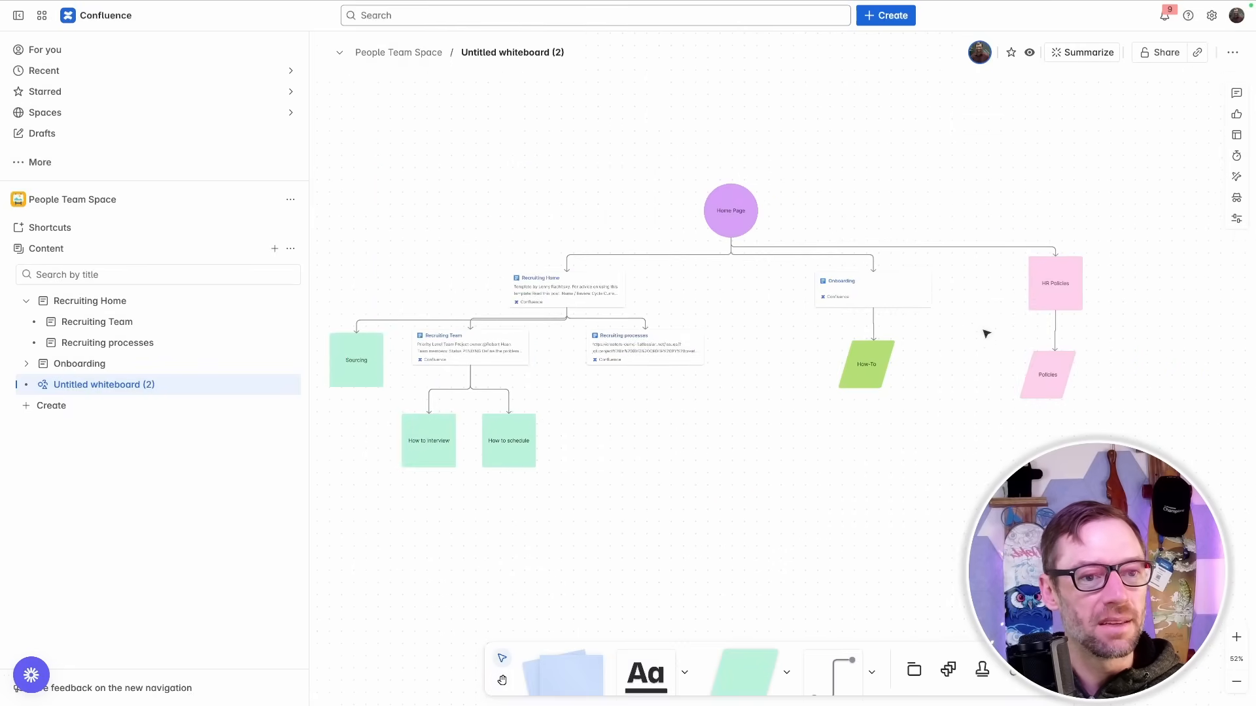
pyautogui.hscroll(-2, 809, 257)
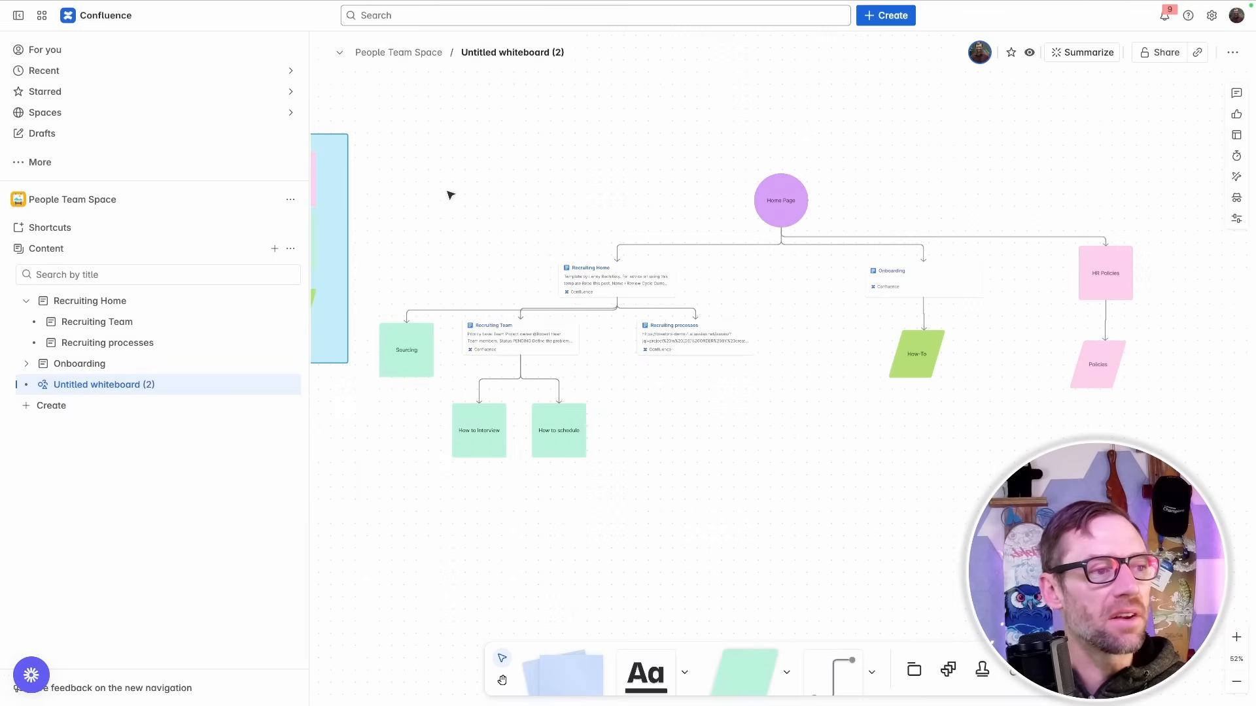
# Review the colour-coded diagram, comparing the planned How to schedule and How-To shapes with the pages in the space's content tree.
pyautogui.moveTo(449, 195); pyautogui.dragTo(724, 188)
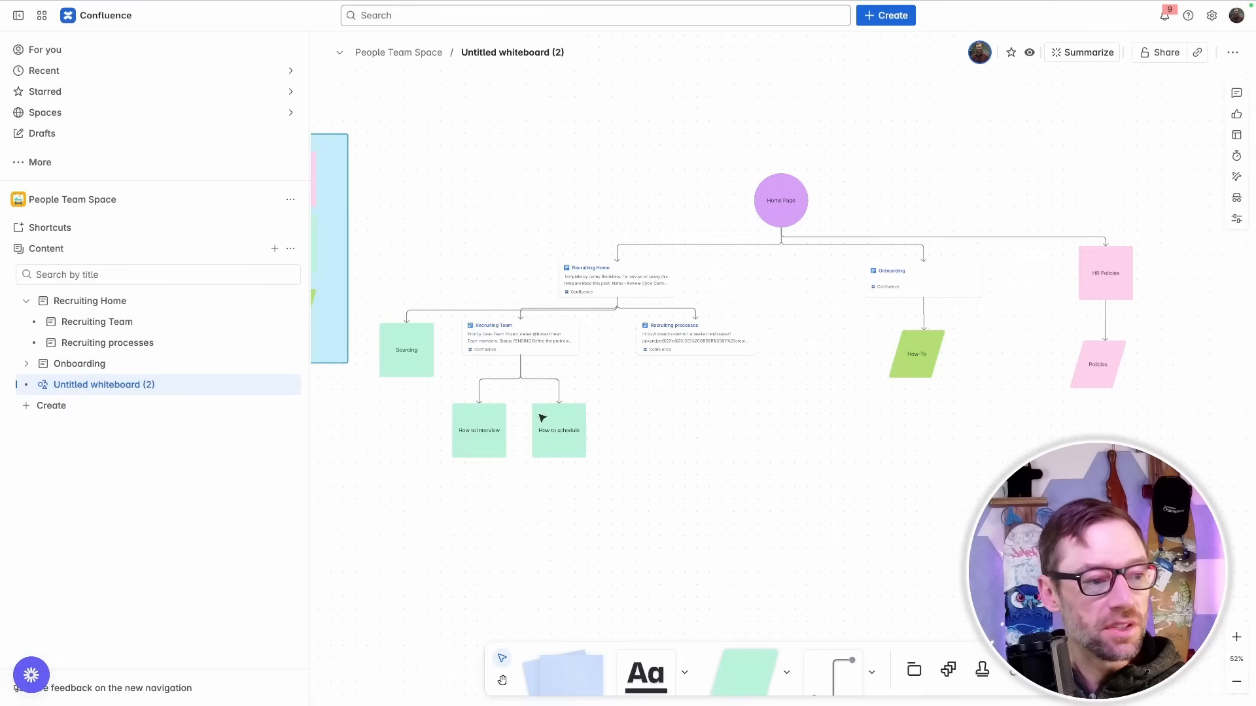
pyautogui.click(572, 428)
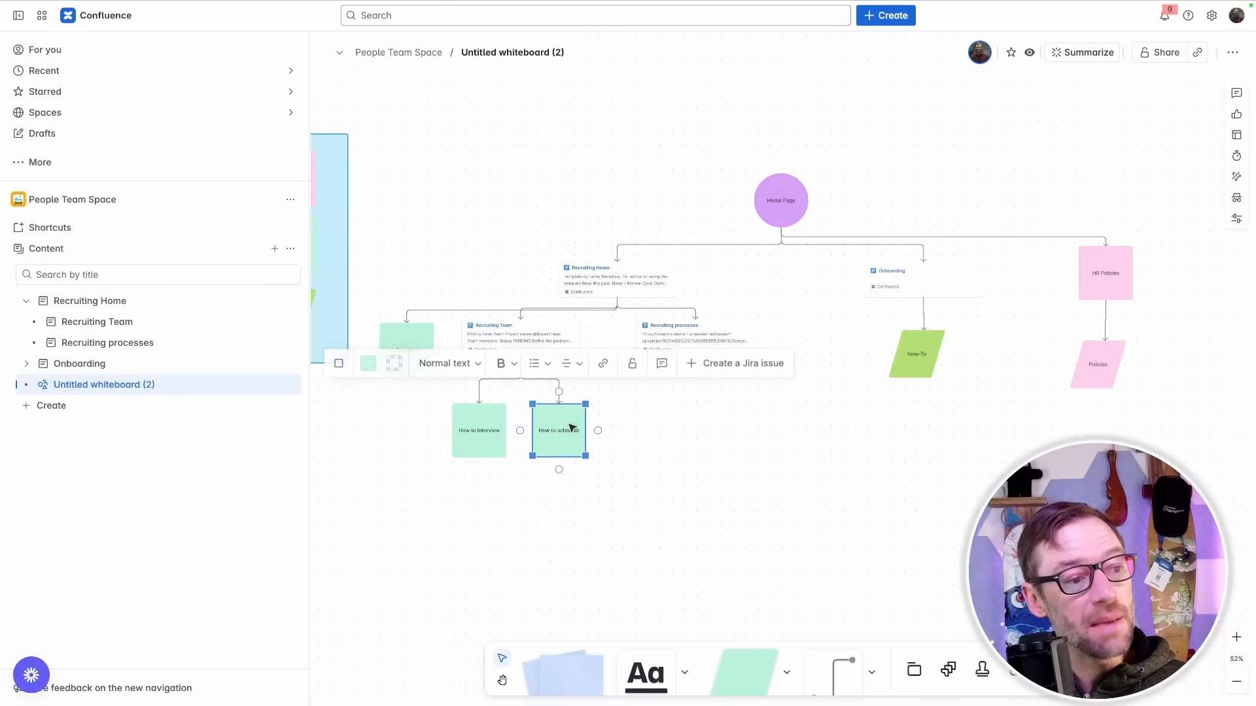
pyautogui.click(837, 465)
pyautogui.click(551, 426)
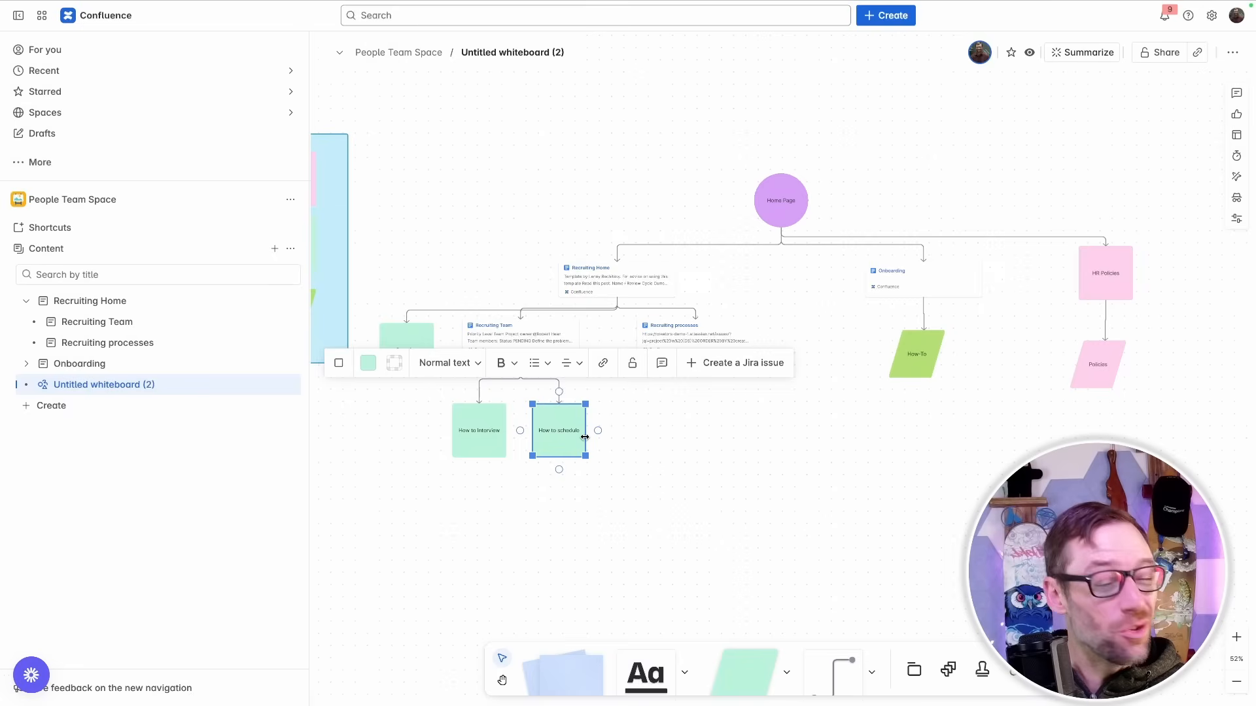
pyautogui.click(916, 352)
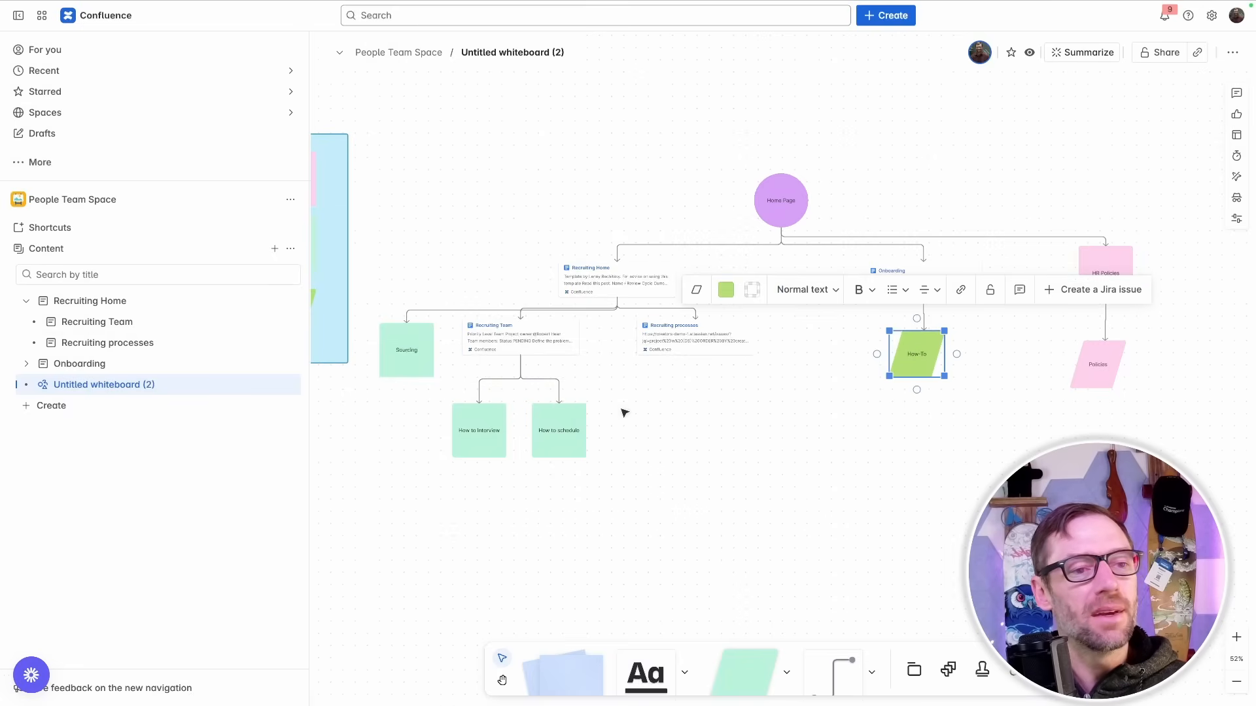
pyautogui.click(930, 420)
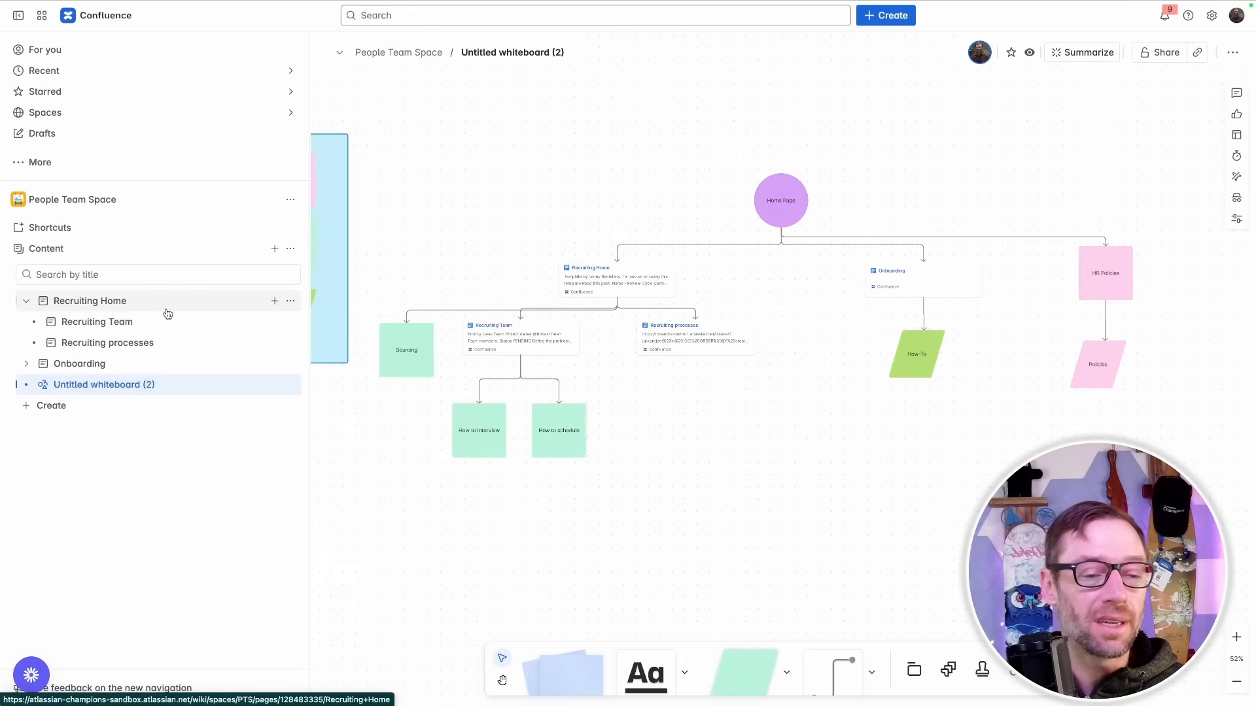
pyautogui.moveTo(147, 312)
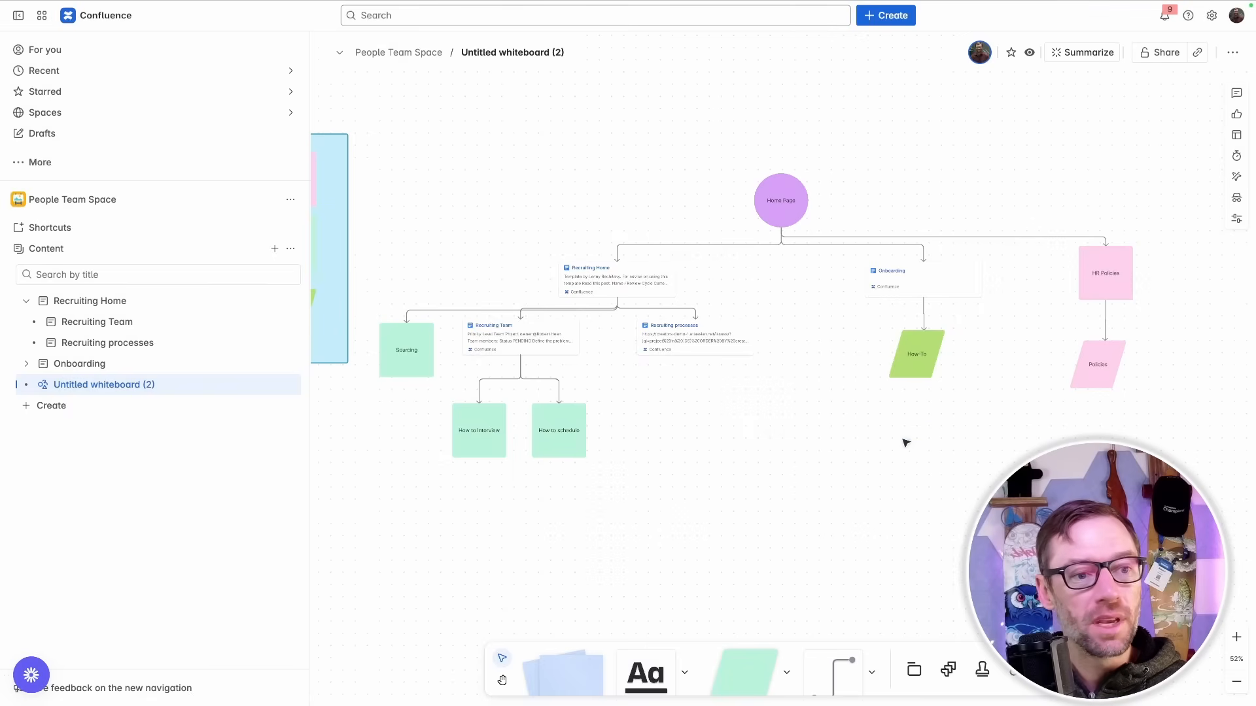
pyautogui.hscroll(2, 903, 440)
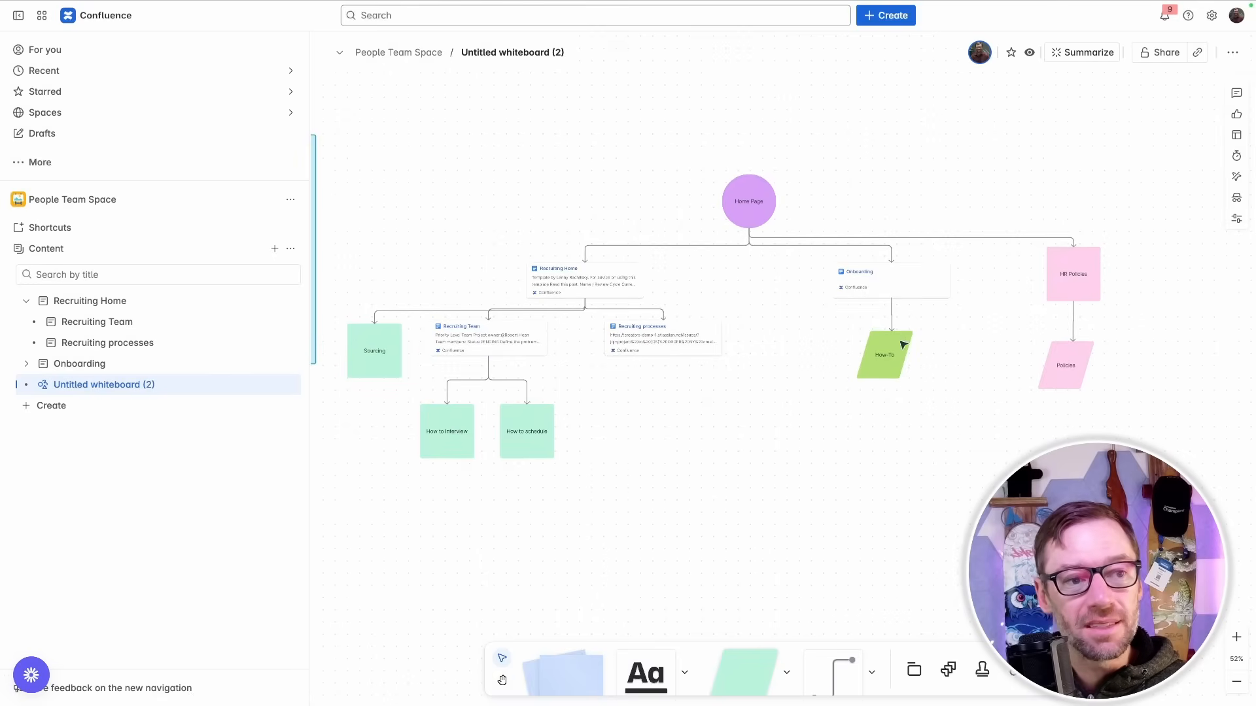